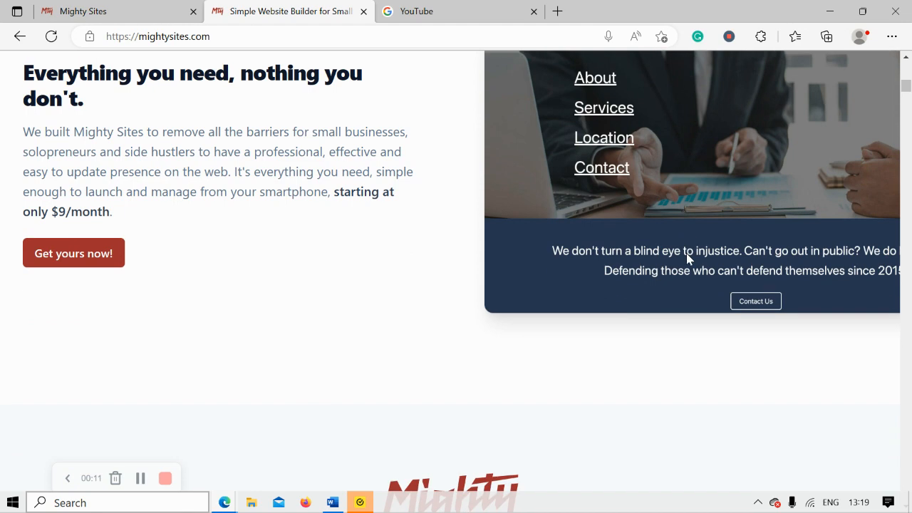
Scroll through the current page, then go to Mighty Sites' page for building a new site.
scroll(686, 253, "down", 1)
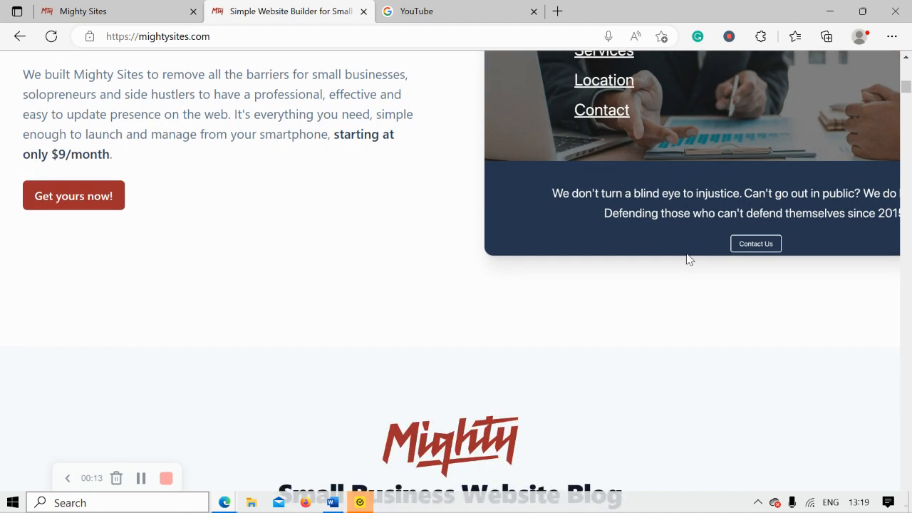
scroll(688, 259, "down", 4)
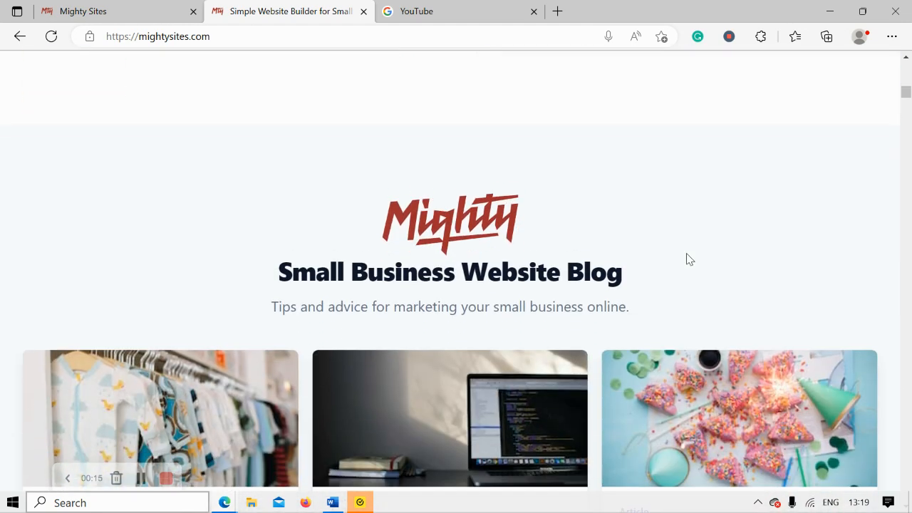
scroll(688, 259, "down", 4)
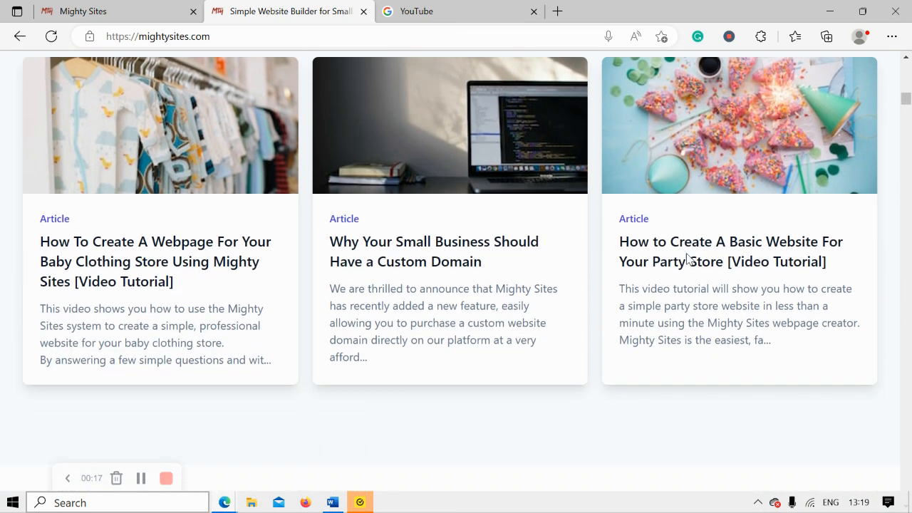
scroll(688, 259, "down", 2)
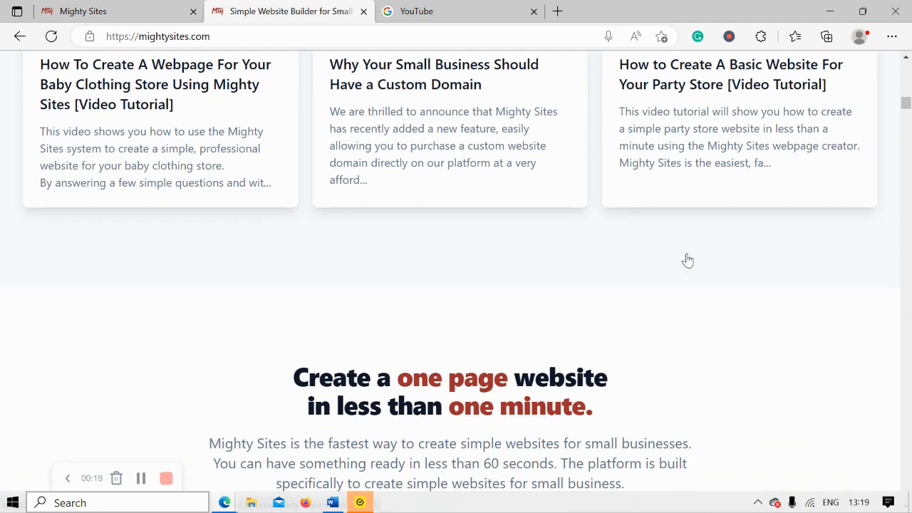
scroll(688, 259, "down", 1)
scroll(688, 259, "down", 3)
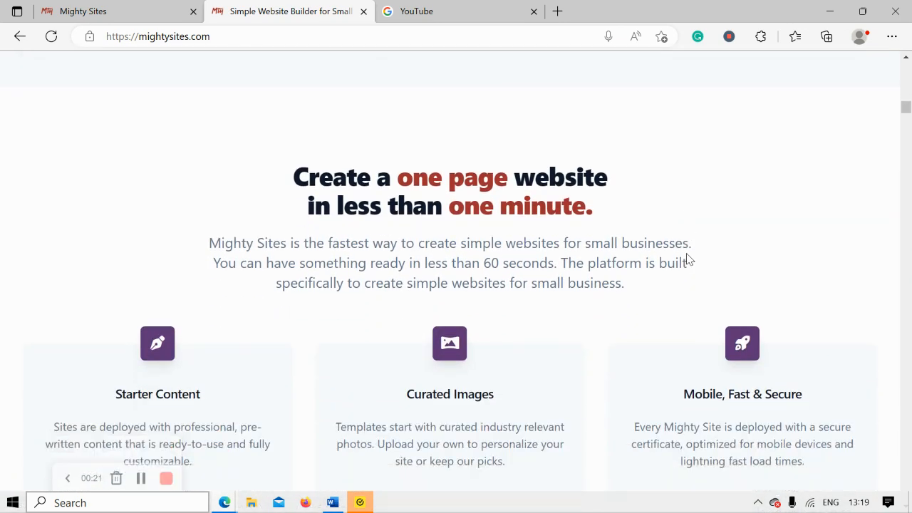
scroll(688, 259, "down", 1)
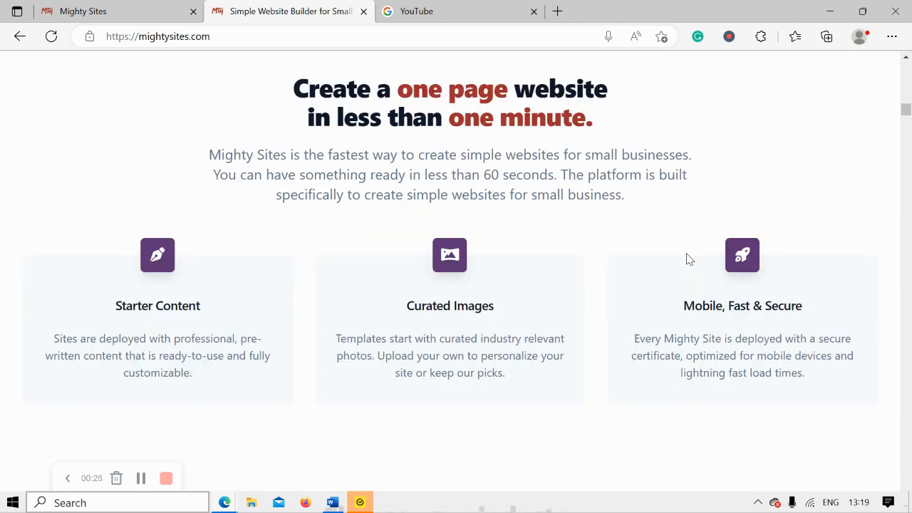
scroll(688, 259, "down", 1)
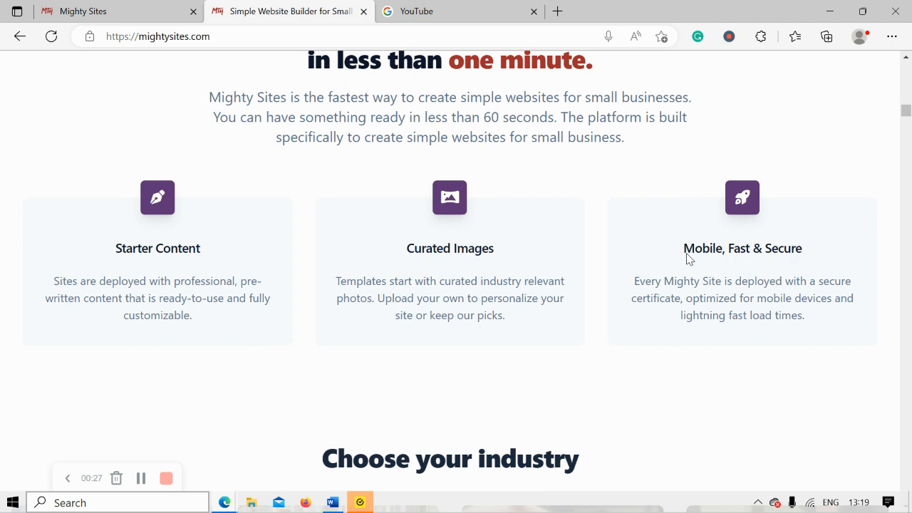
scroll(688, 259, "down", 2)
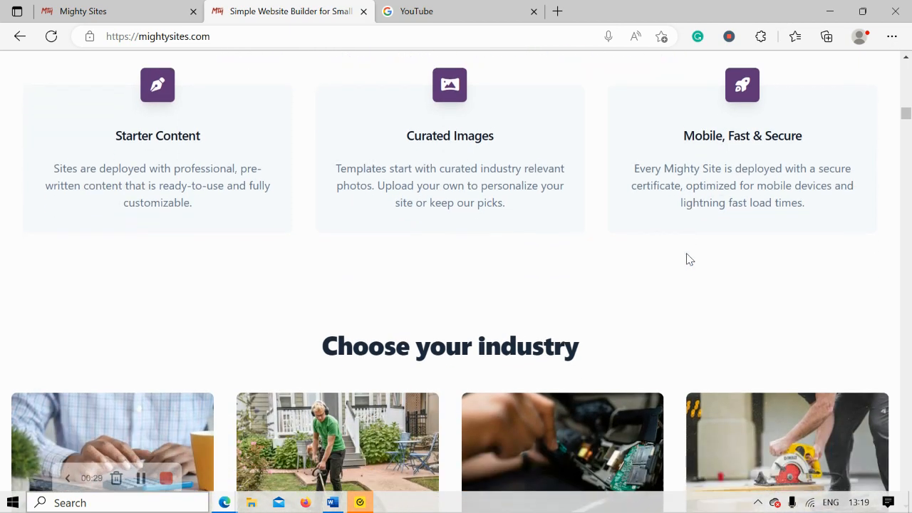
scroll(688, 260, "down", 1)
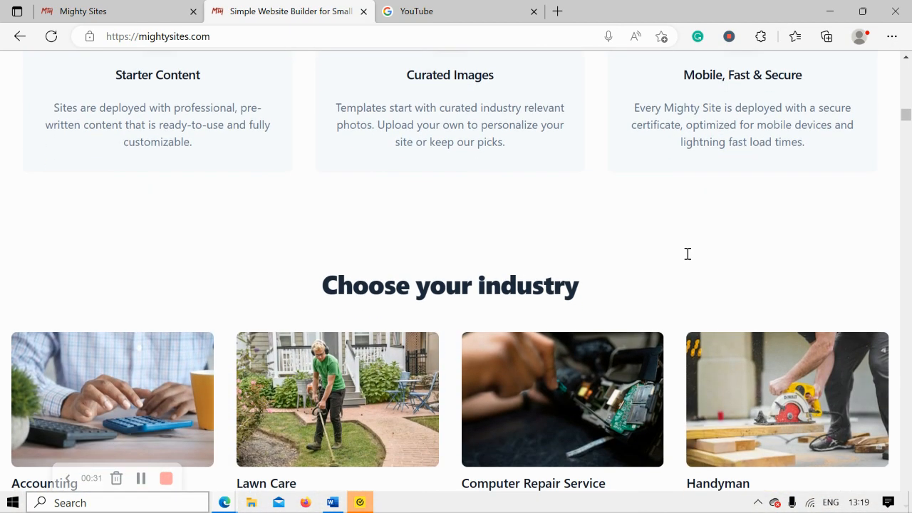
scroll(687, 254, "down", 2)
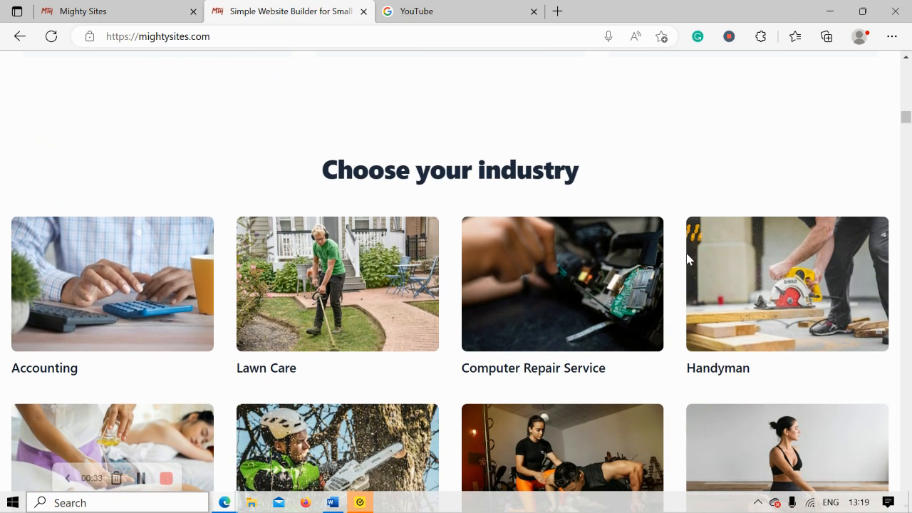
scroll(688, 257, "up", 4)
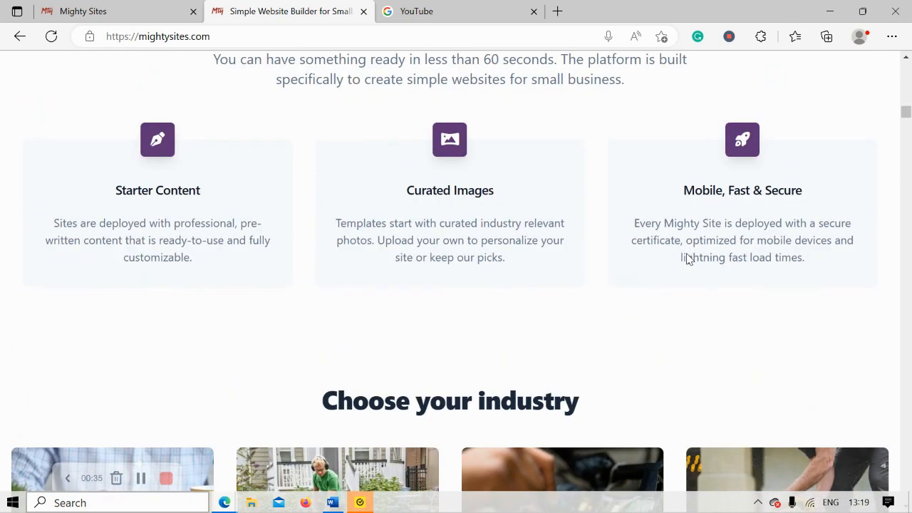
left_click(151, 7)
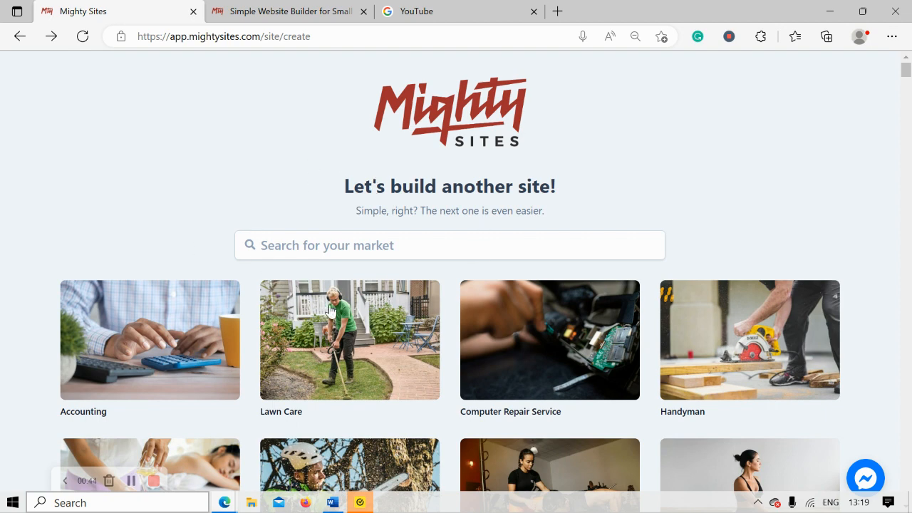
Browse the market grid and focus the 'Search for your market' box.
scroll(248, 191, "down", 3)
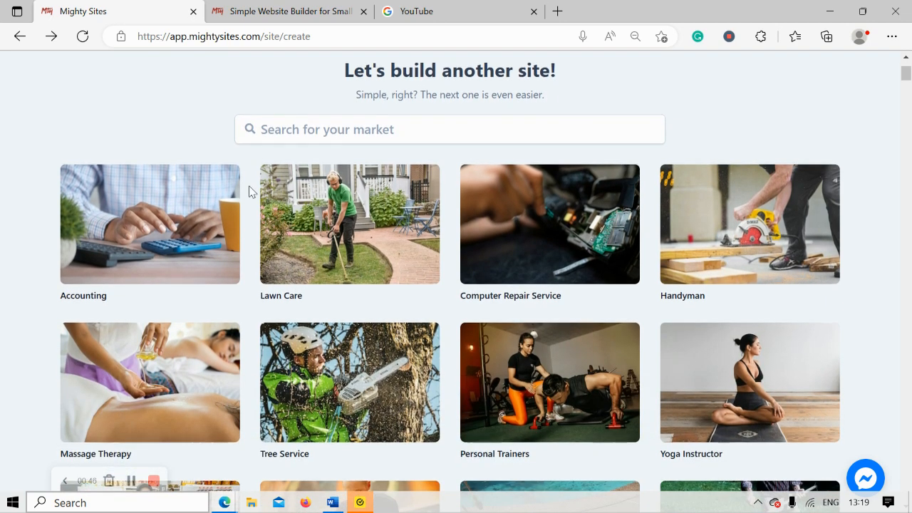
scroll(248, 191, "down", 3)
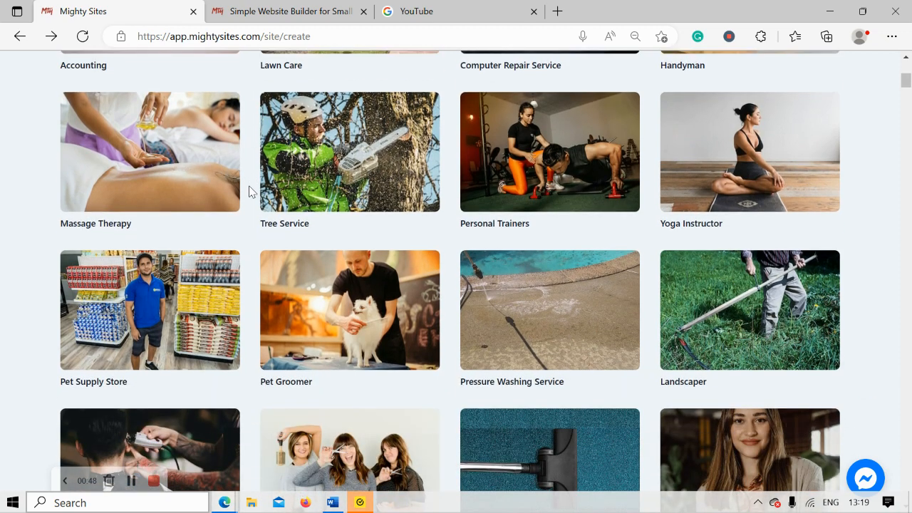
scroll(248, 190, "down", 1)
scroll(249, 191, "down", 1)
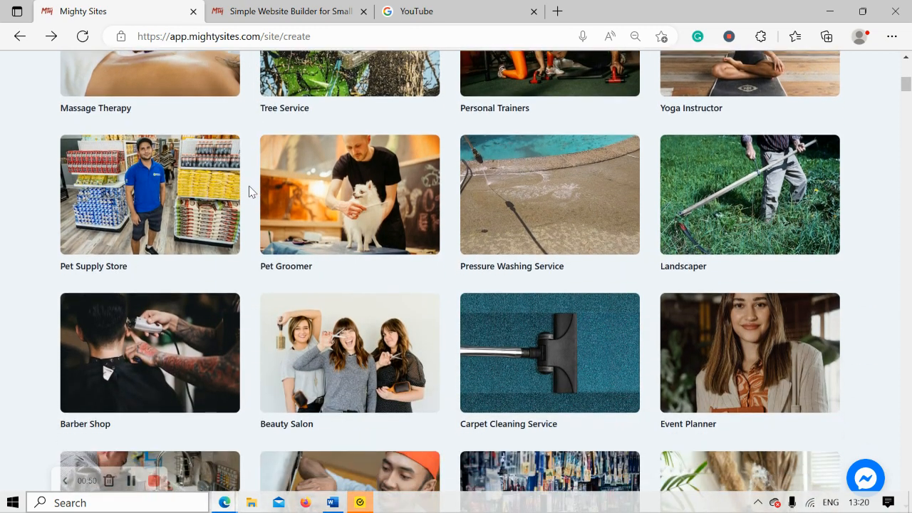
scroll(249, 191, "down", 2)
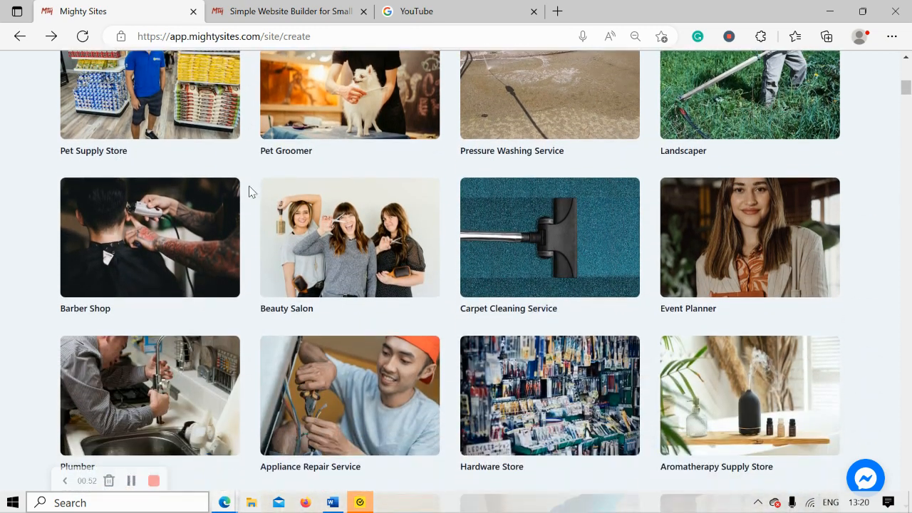
scroll(249, 191, "up", 4)
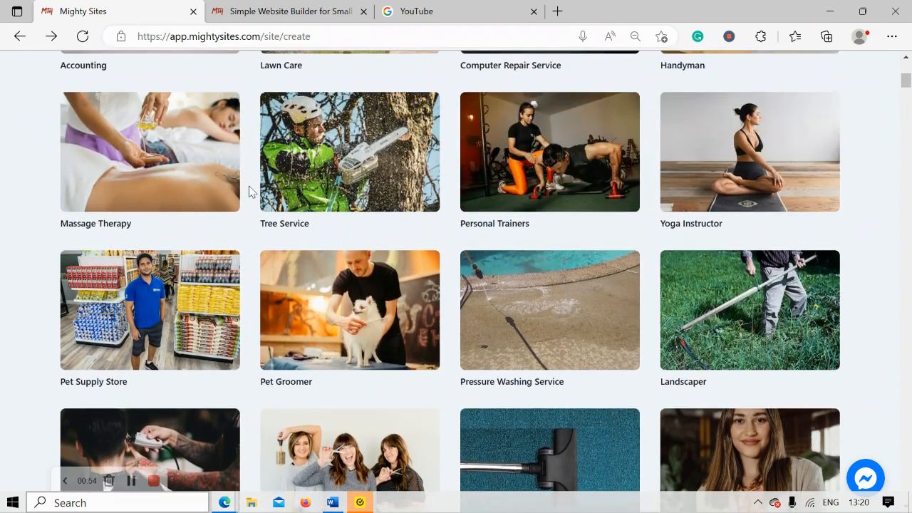
scroll(248, 191, "up", 3)
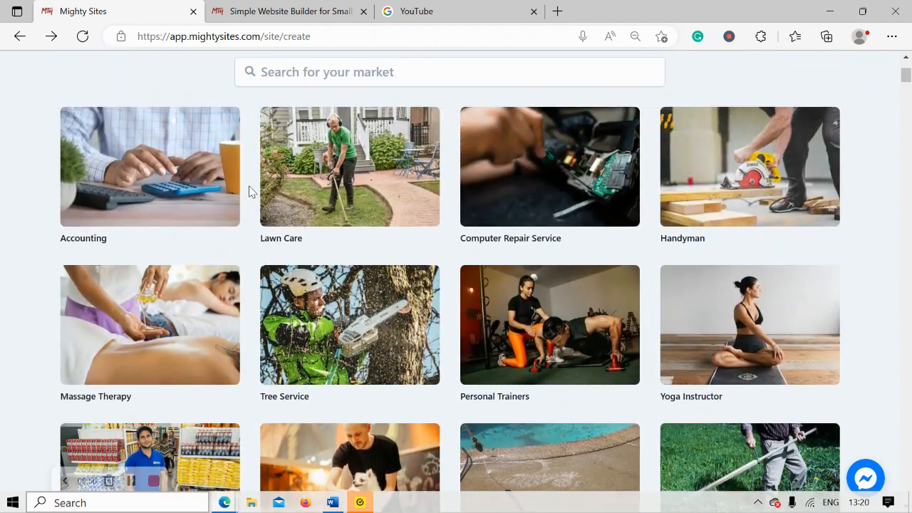
scroll(249, 191, "up", 2)
left_click(328, 198)
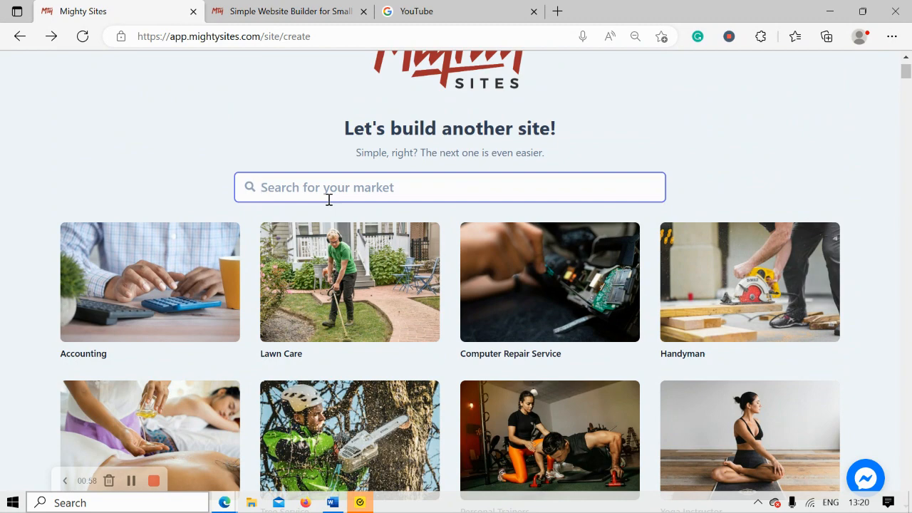
Search markets for 'moroc', choose Moroccan Restaurant, and enter the company name.
type("moroc")
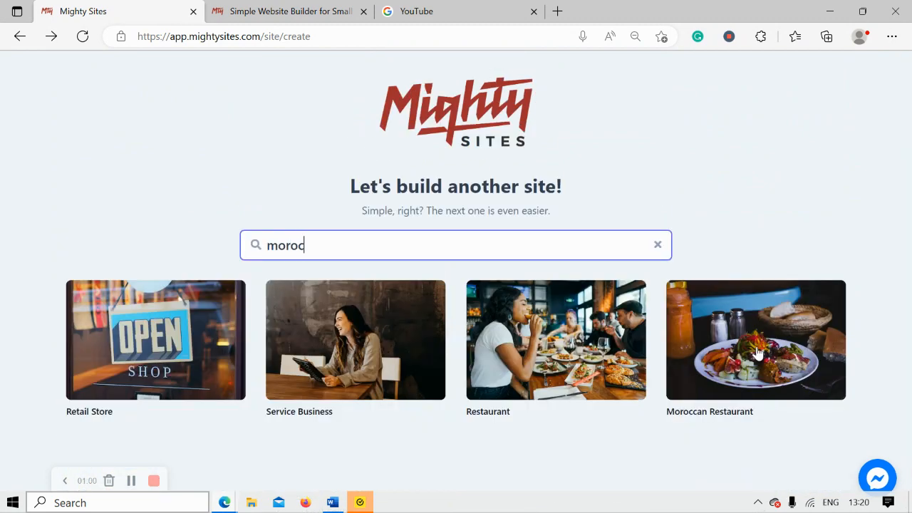
left_click(757, 354)
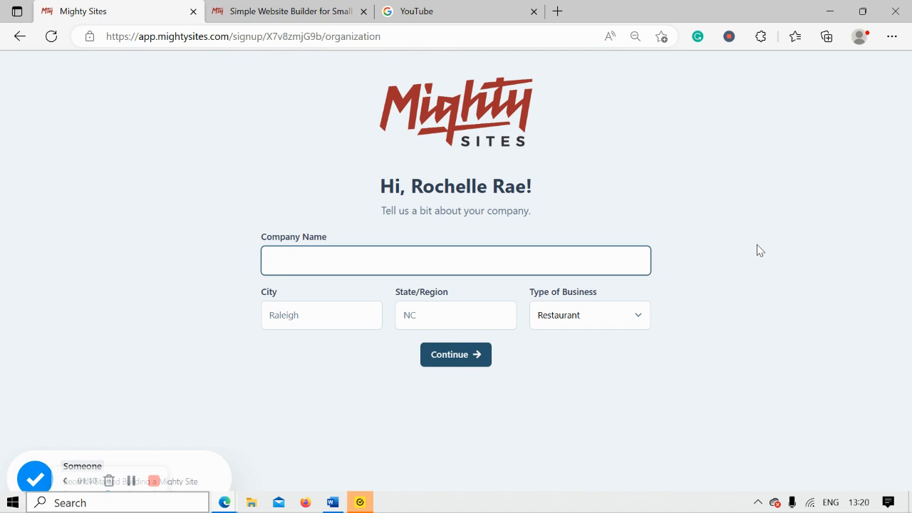
type("Roche")
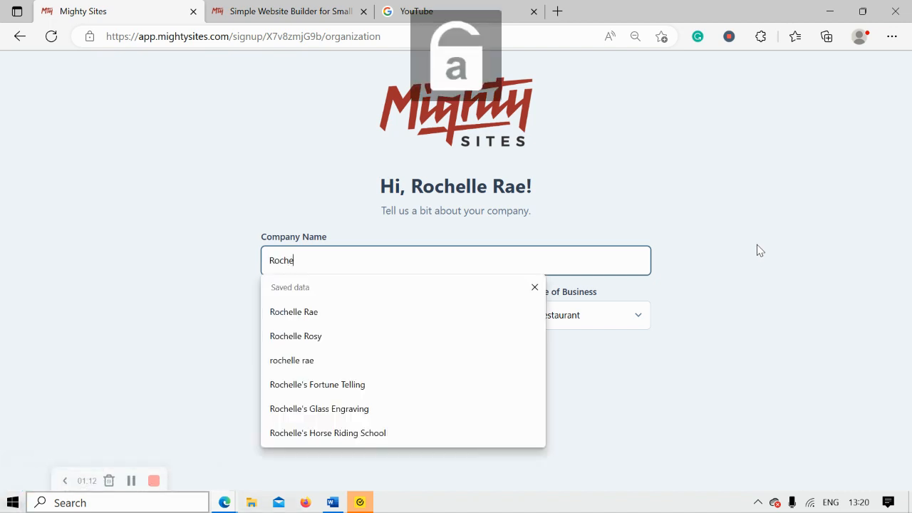
type("lle's Morocc")
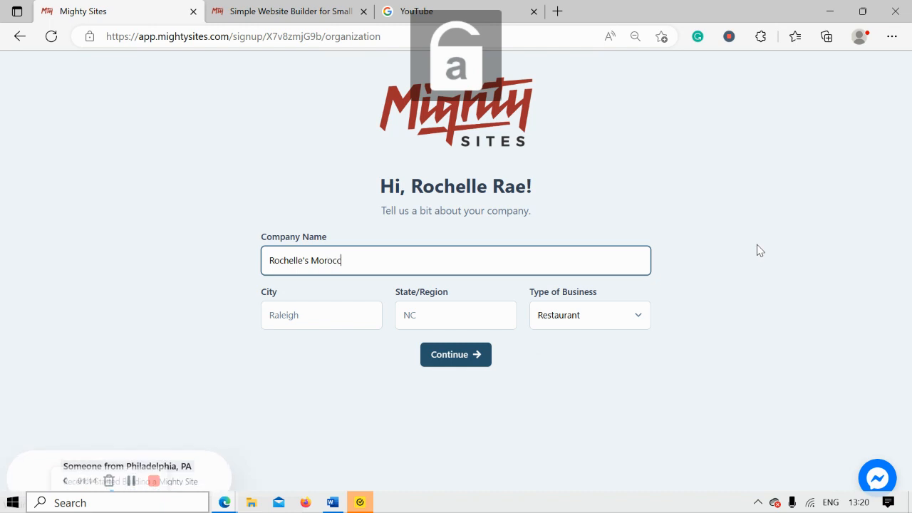
type("o ")
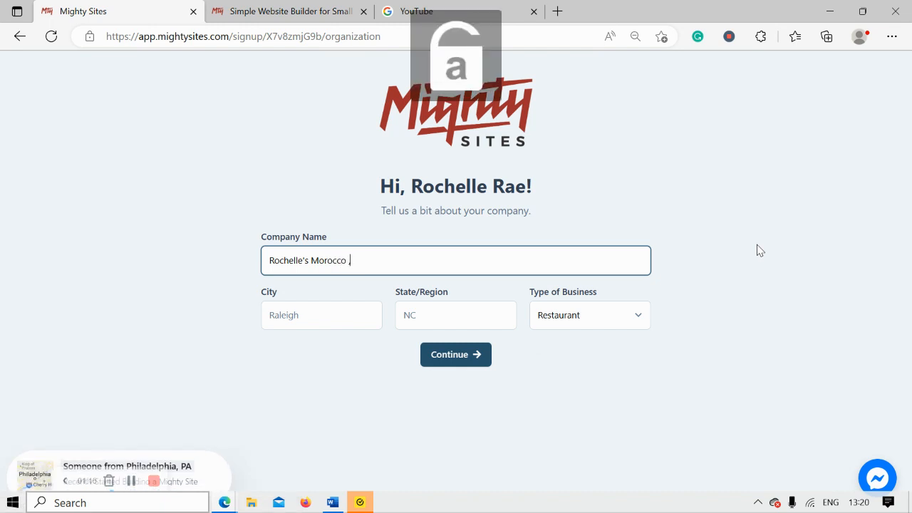
type("FMeals")
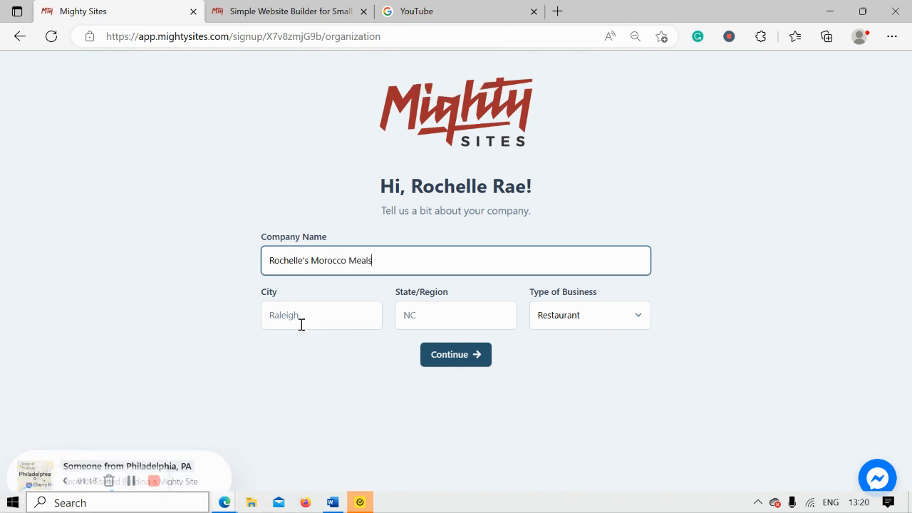
Set city to Denver, state to Colorado, and business type to Restaurant.
left_click(303, 322)
type("Denver")
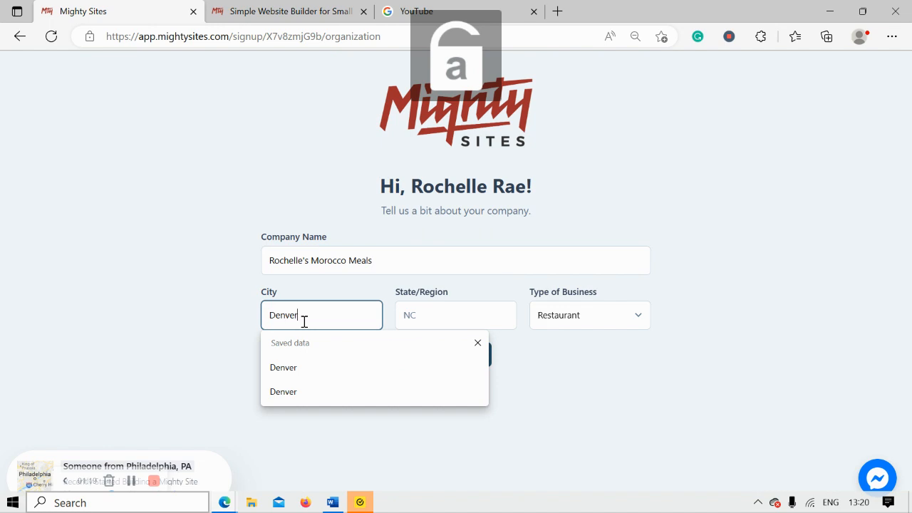
left_click(428, 326)
type("Colorado")
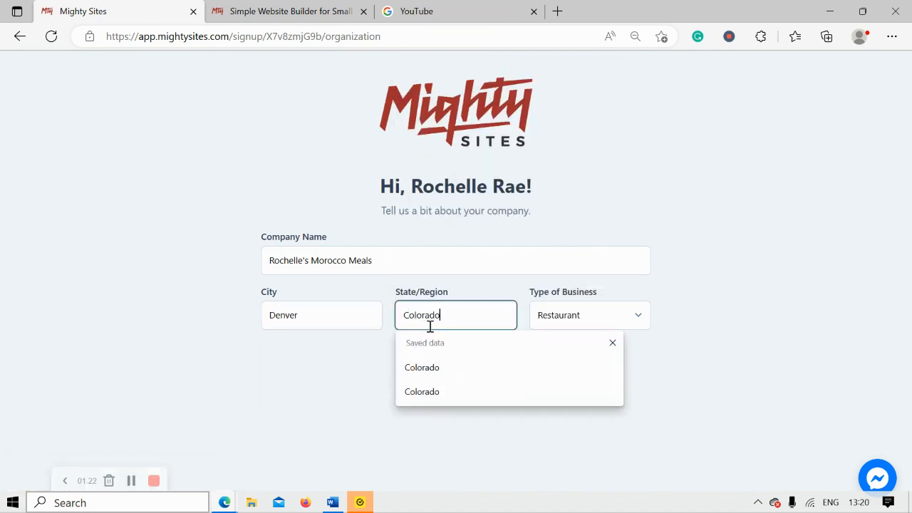
left_click(568, 319)
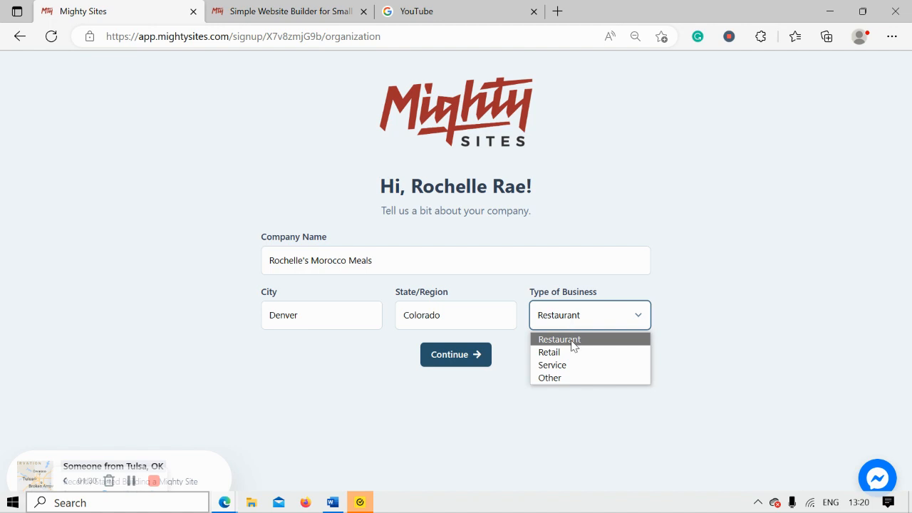
left_click(575, 343)
Submit the company details, then enter and save the business phone number and e-mail address.
left_click(462, 354)
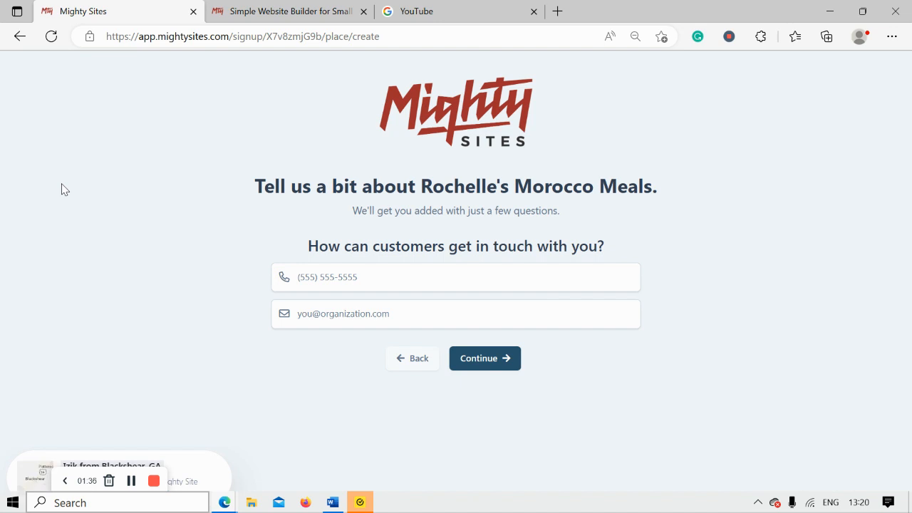
left_click(345, 287)
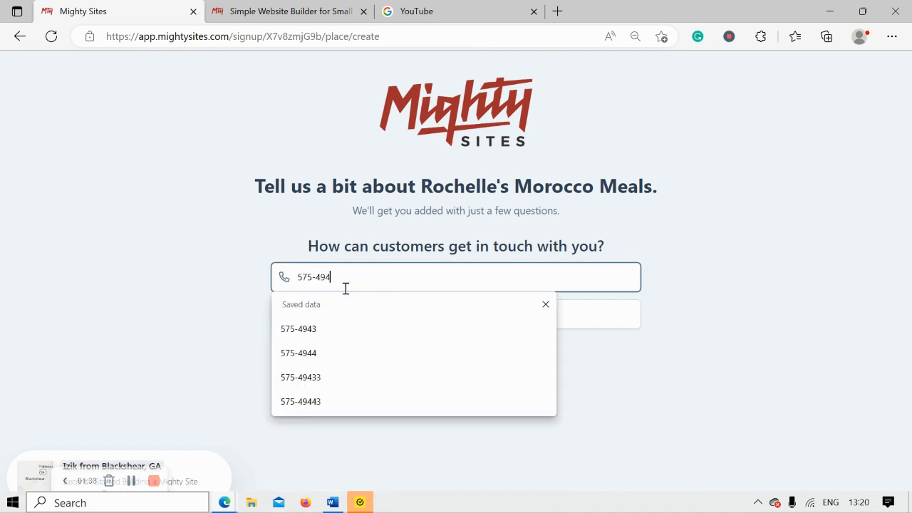
left_click(377, 313)
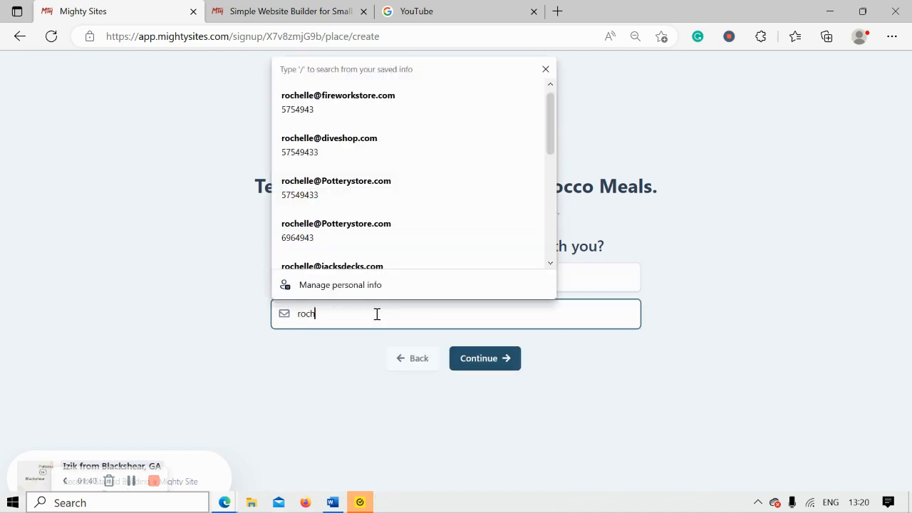
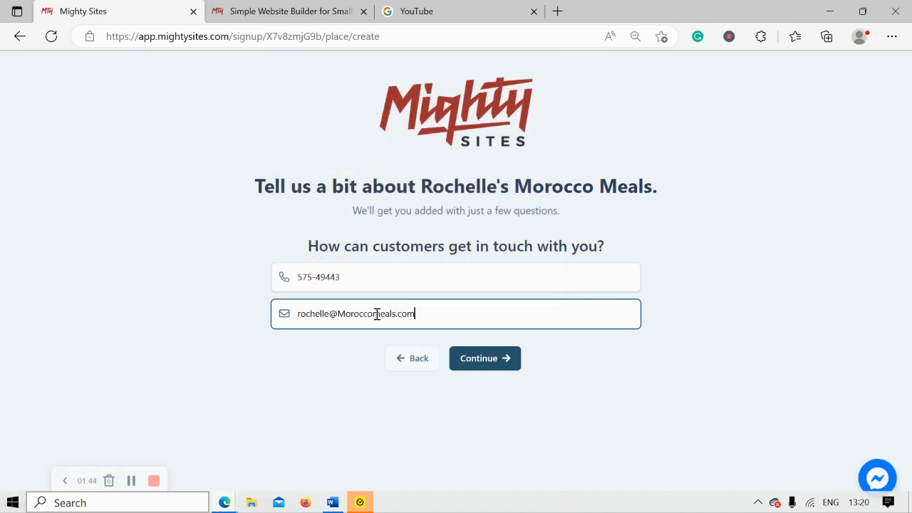
left_click(496, 360)
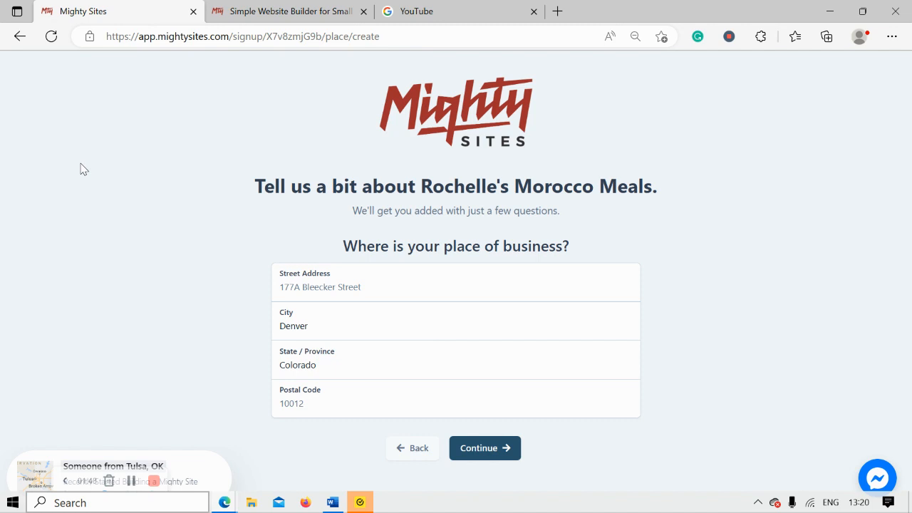
Enter the business street address and postal code and submit the address form.
left_click(335, 283)
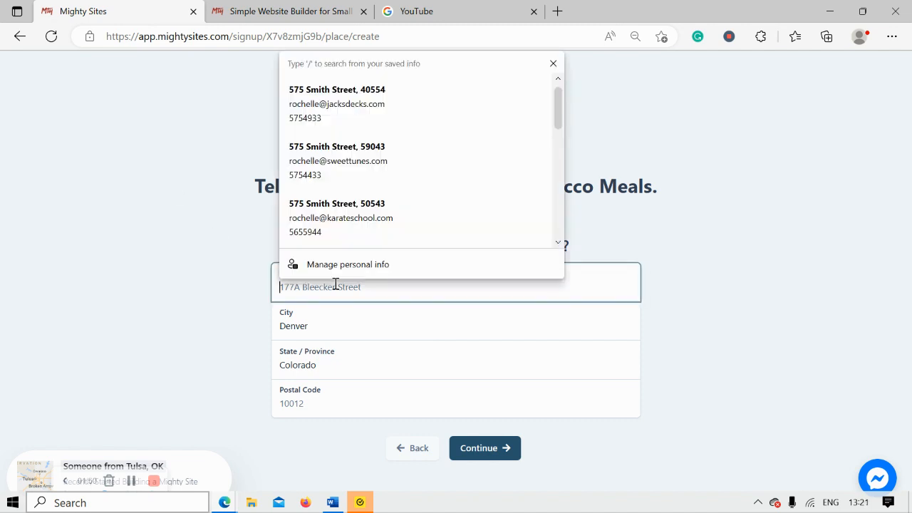
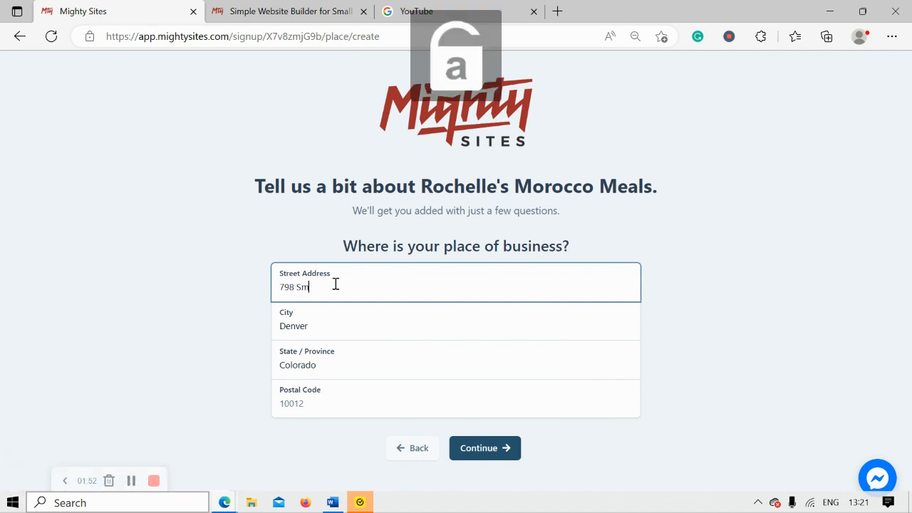
left_click(299, 406)
type("30485")
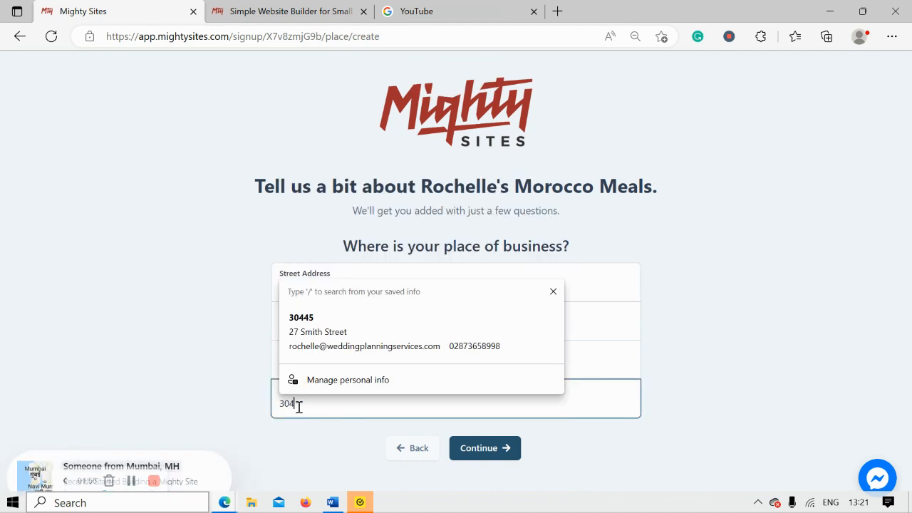
left_click(483, 456)
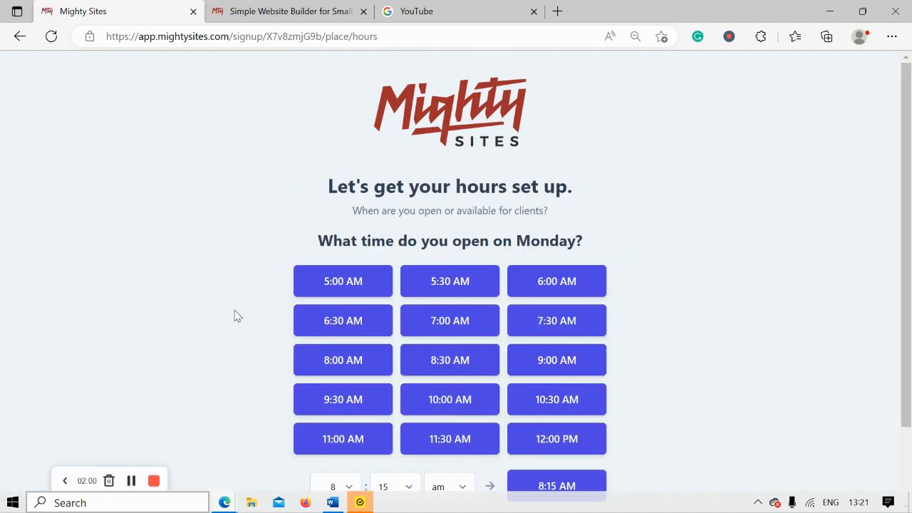
Set Monday to 11:00 AM–9:30 PM, apply those hours to Tuesday through Sunday, and continue.
scroll(237, 315, "down", 1)
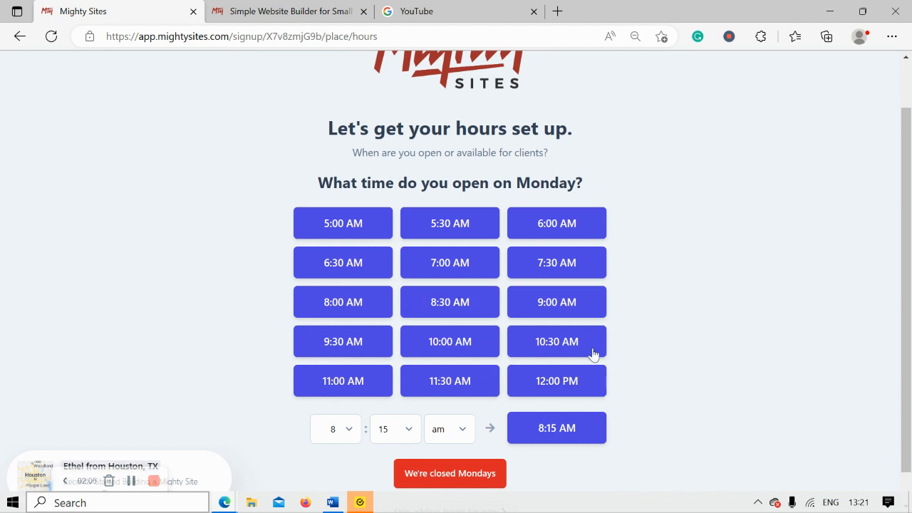
left_click(321, 392)
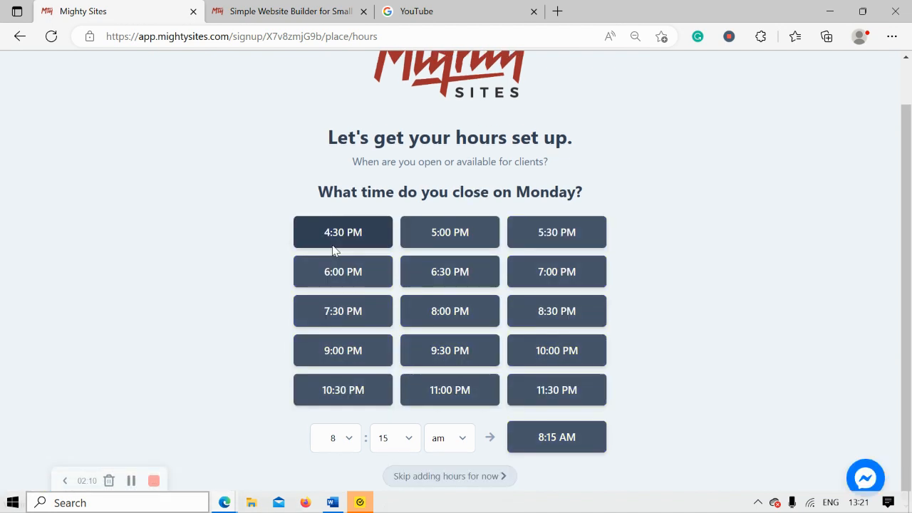
left_click(485, 354)
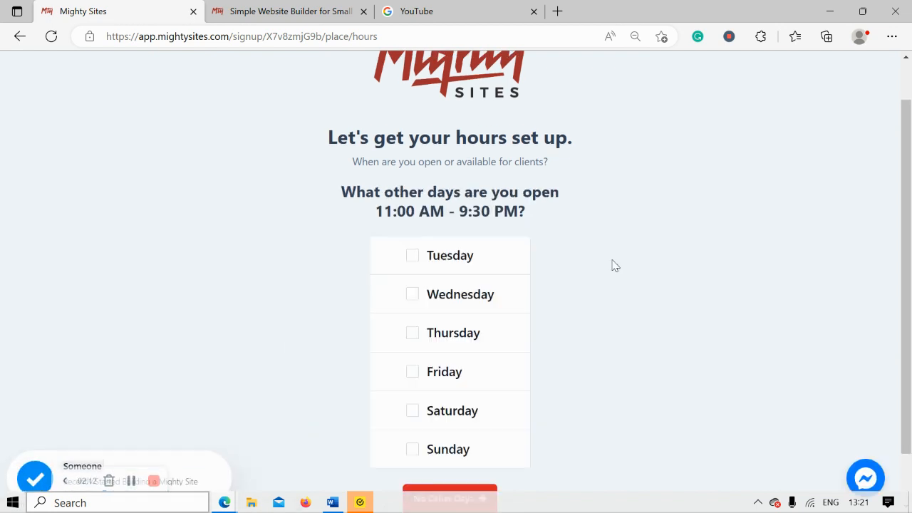
left_click(420, 255)
left_click(420, 308)
left_click(426, 343)
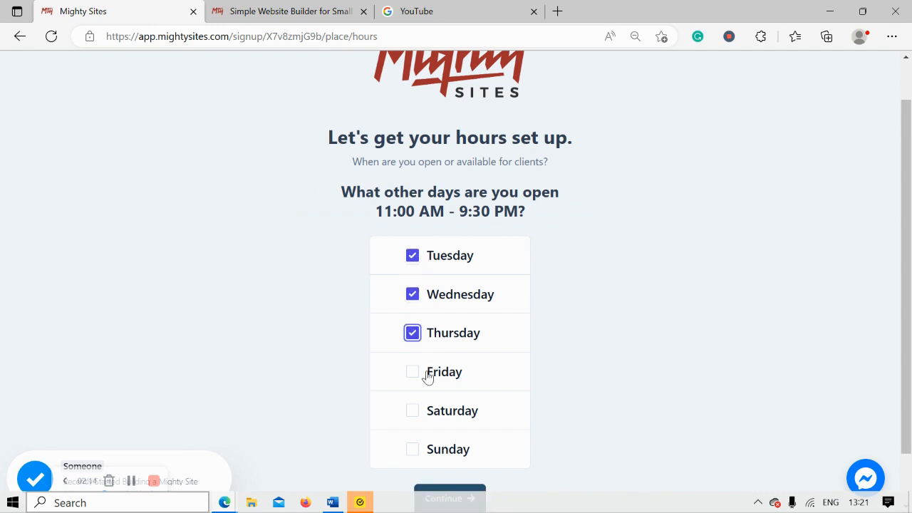
left_click(424, 373)
left_click(413, 413)
left_click(411, 456)
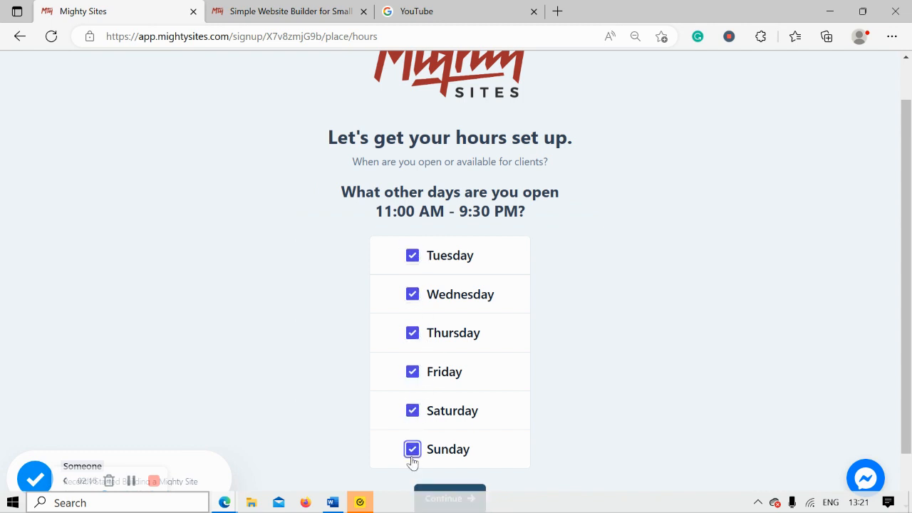
scroll(427, 459, "down", 1)
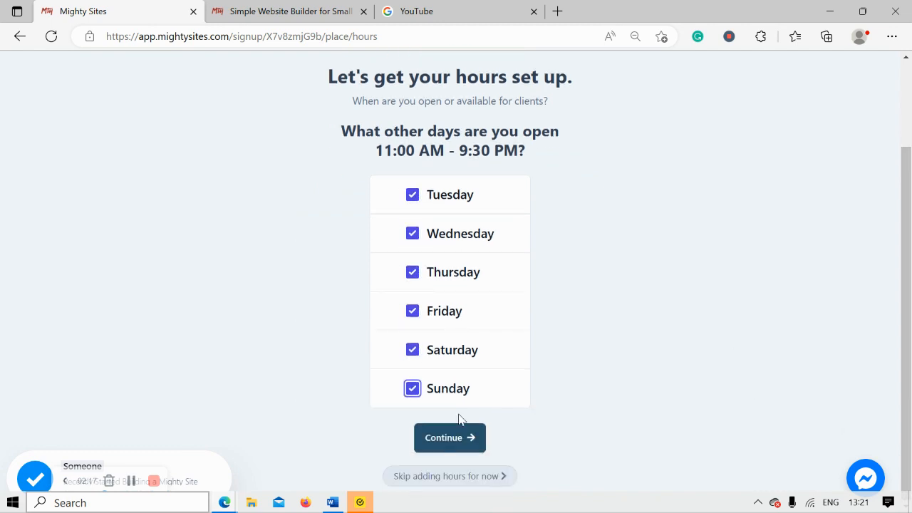
left_click(477, 454)
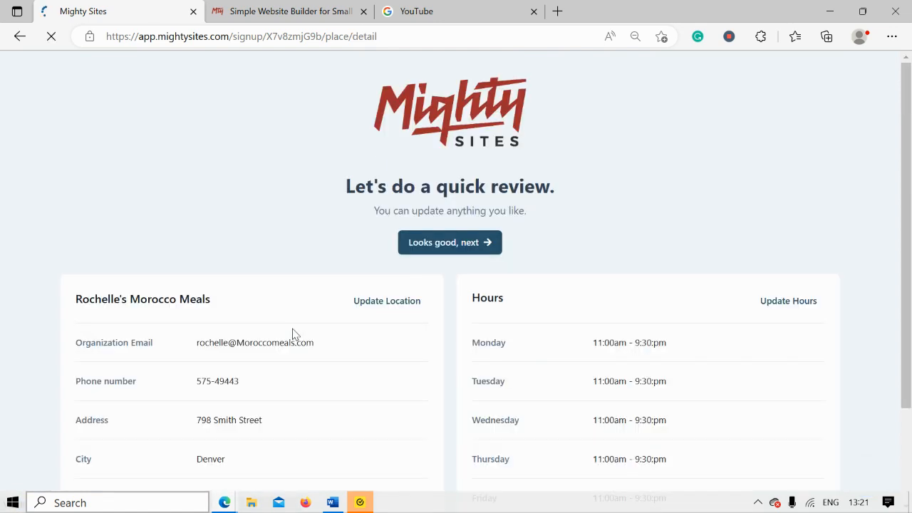
Check the review page and accept it with 'Looks good, next' to generate the site.
scroll(292, 333, "down", 2)
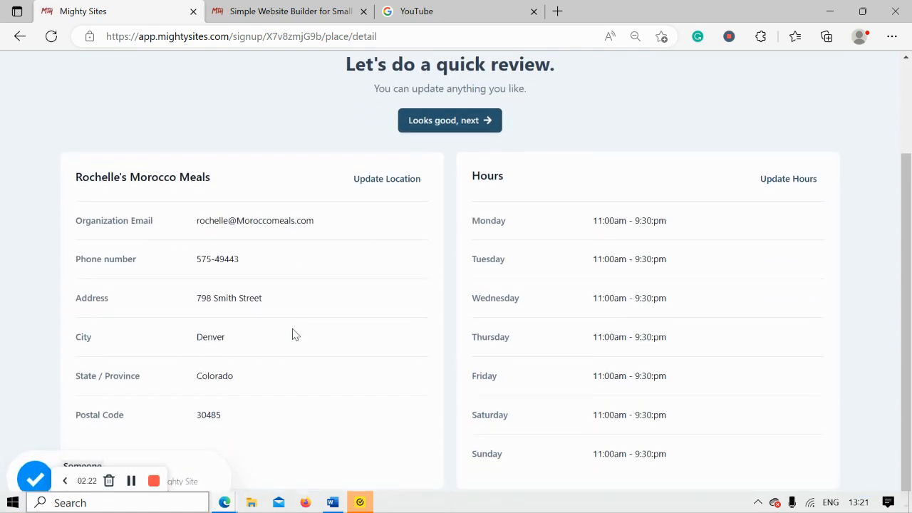
scroll(294, 333, "up", 1)
left_click(462, 175)
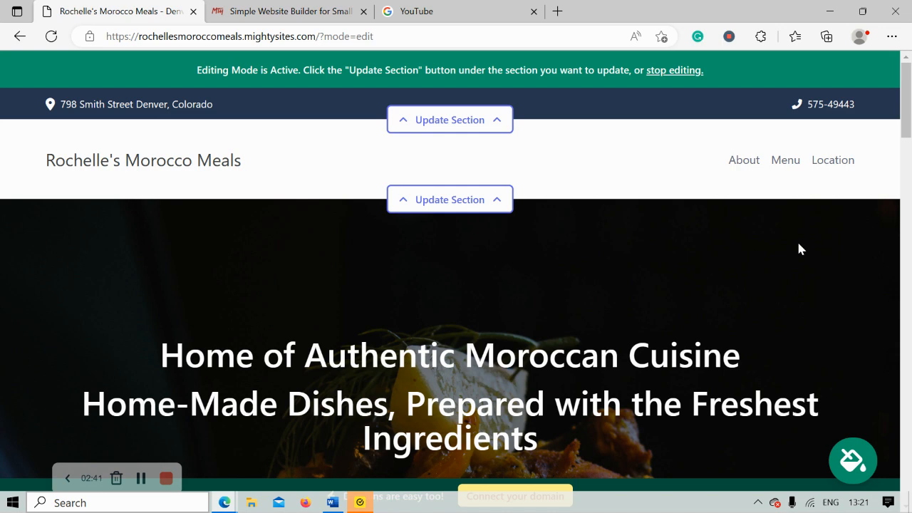
scroll(797, 243, "down", 3)
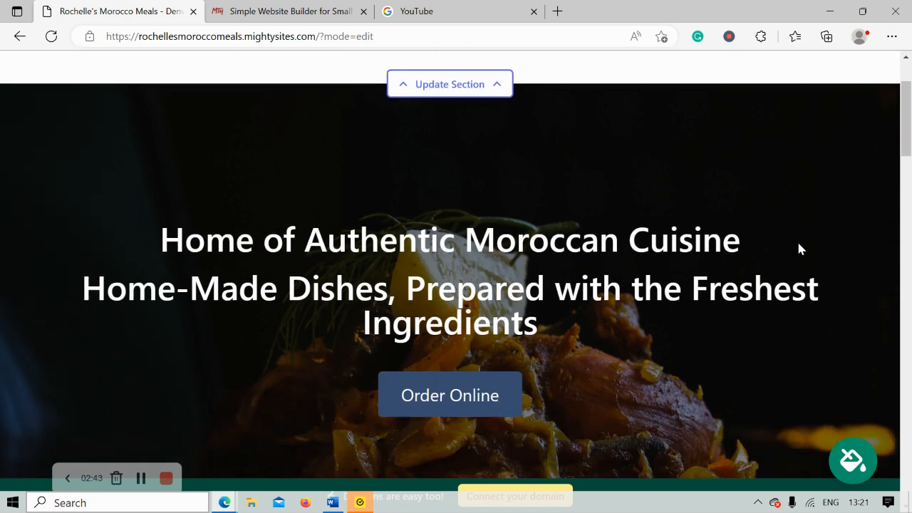
scroll(798, 243, "down", 5)
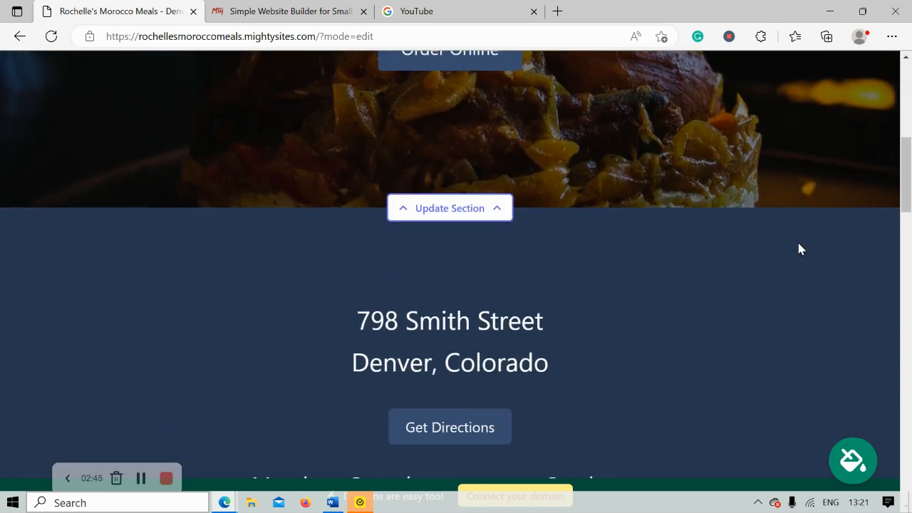
scroll(798, 248, "down", 4)
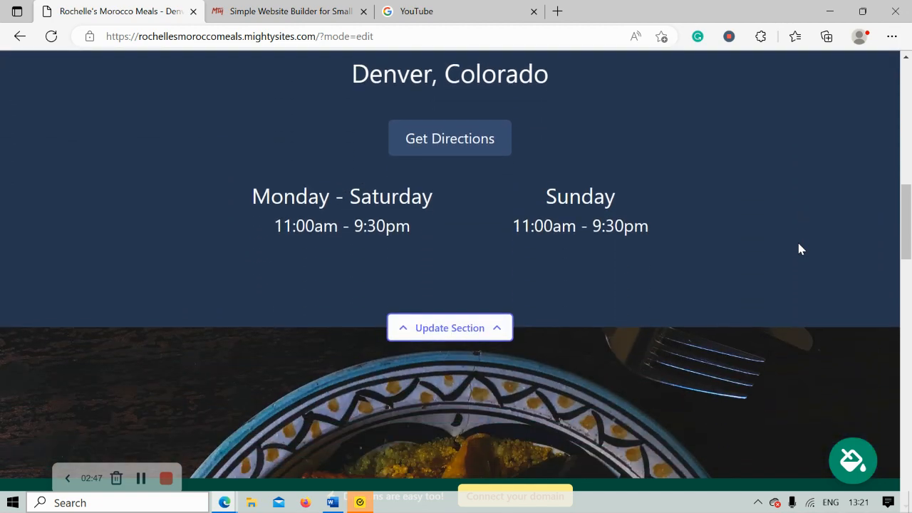
scroll(798, 248, "down", 5)
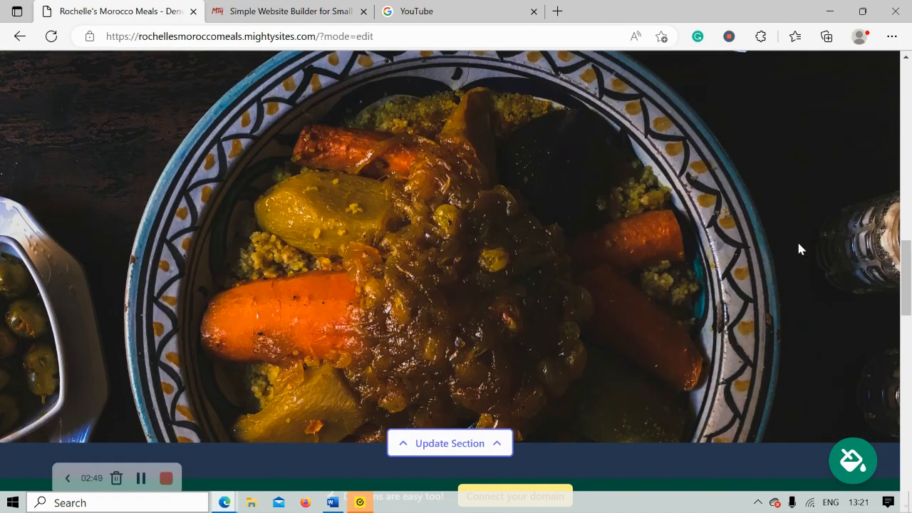
scroll(798, 248, "down", 5)
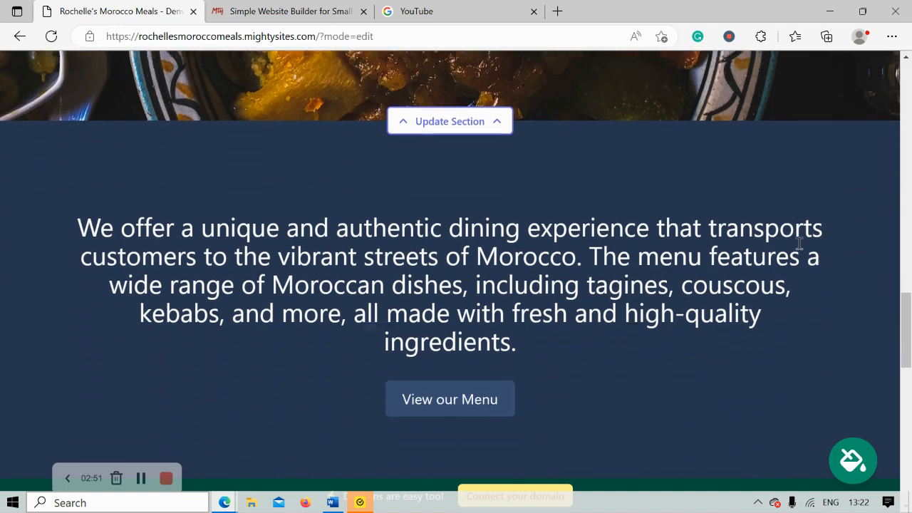
scroll(798, 248, "down", 5)
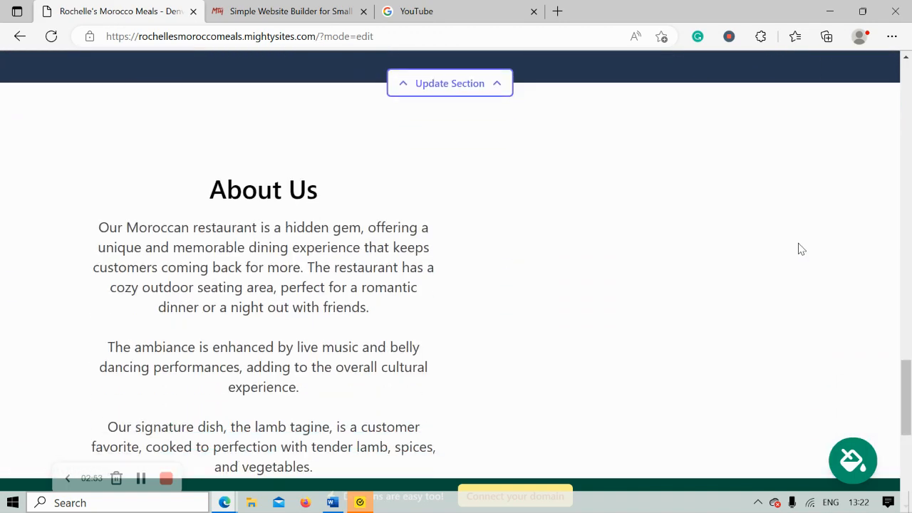
scroll(798, 248, "down", 1)
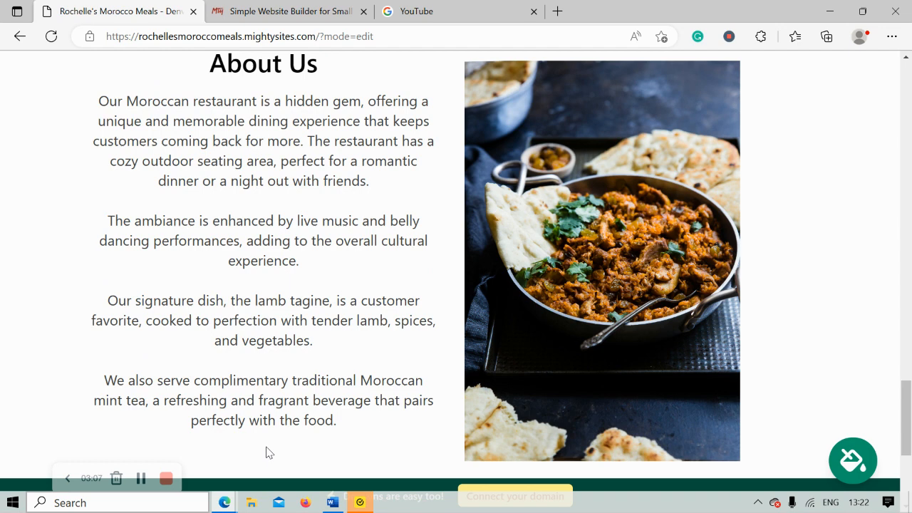
scroll(266, 453, "down", 4)
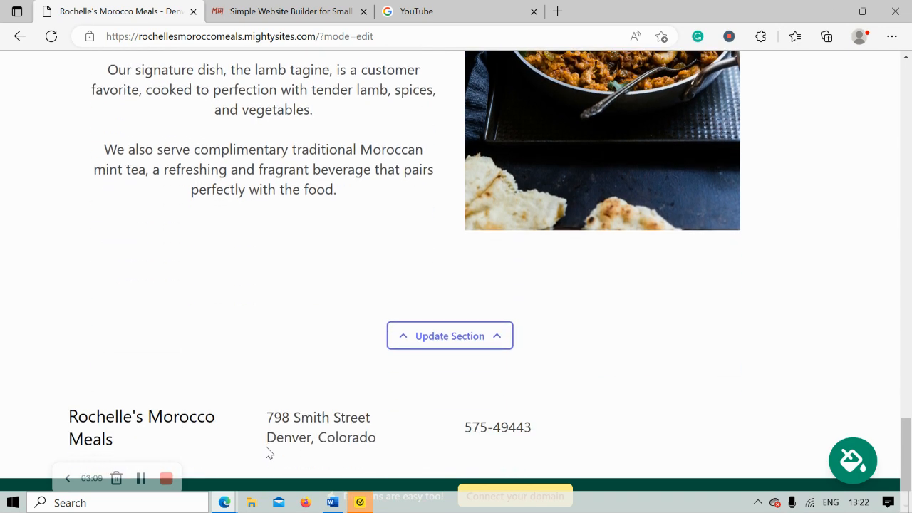
scroll(265, 452, "up", 3)
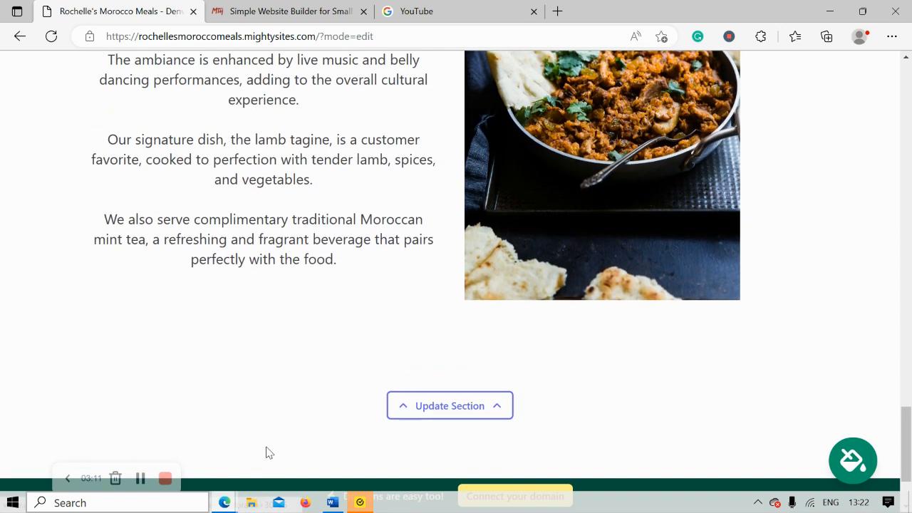
scroll(266, 452, "up", 5)
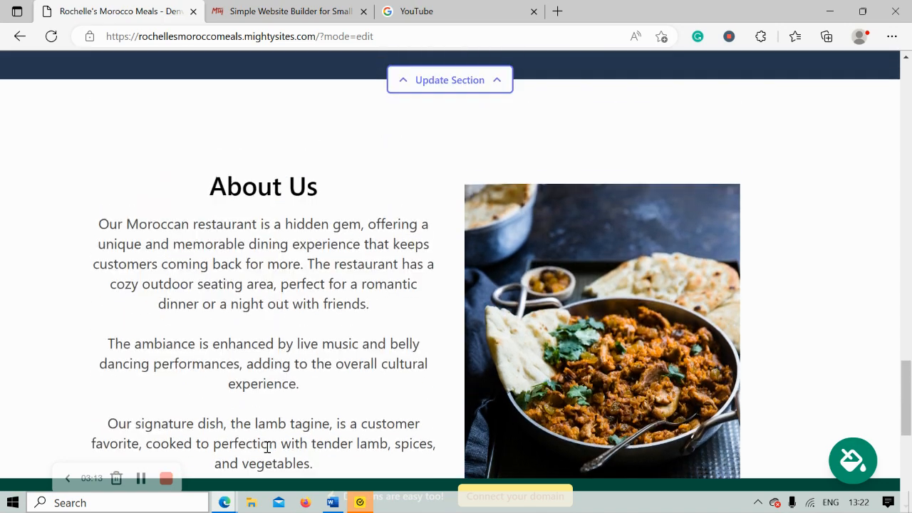
scroll(267, 447, "up", 3)
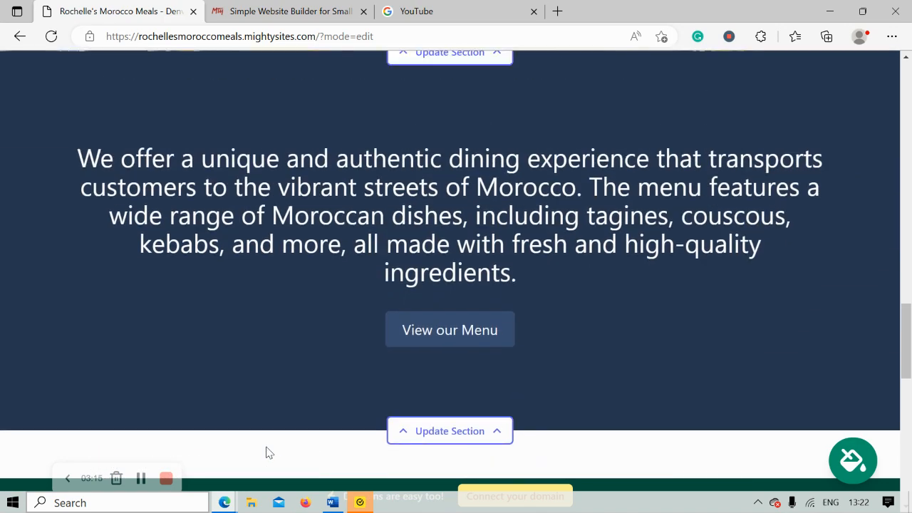
scroll(266, 451, "up", 6)
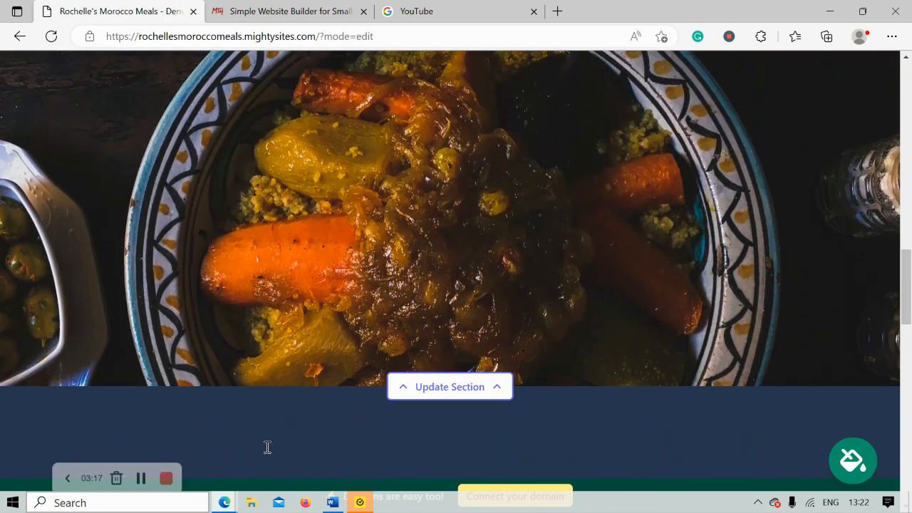
scroll(266, 452, "up", 2)
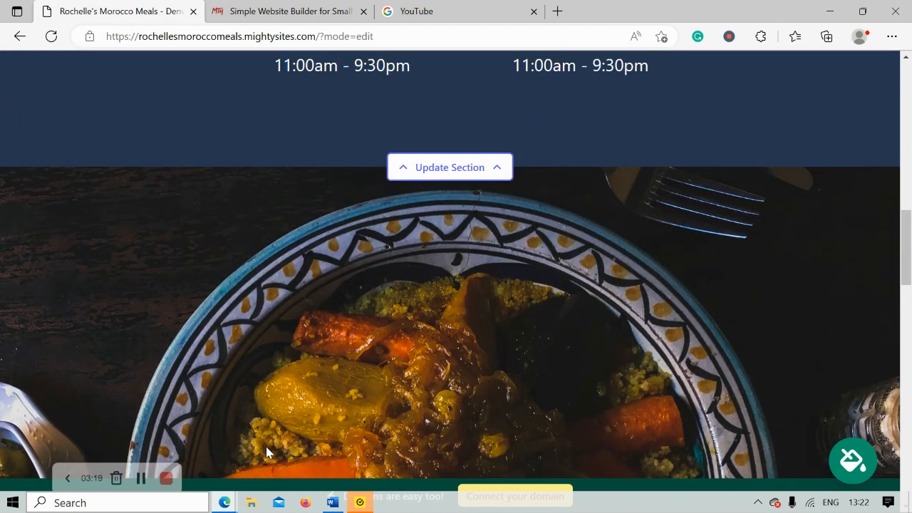
scroll(267, 451, "up", 1)
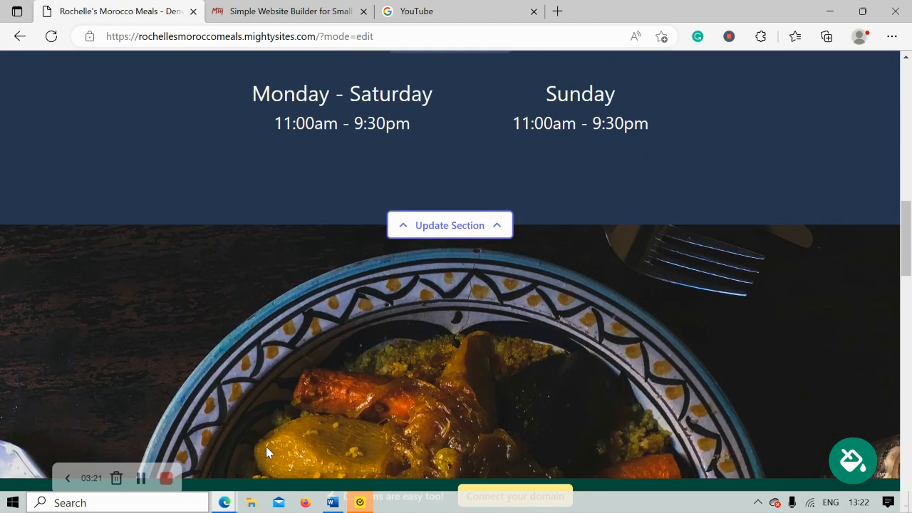
scroll(266, 452, "up", 3)
scroll(266, 451, "up", 5)
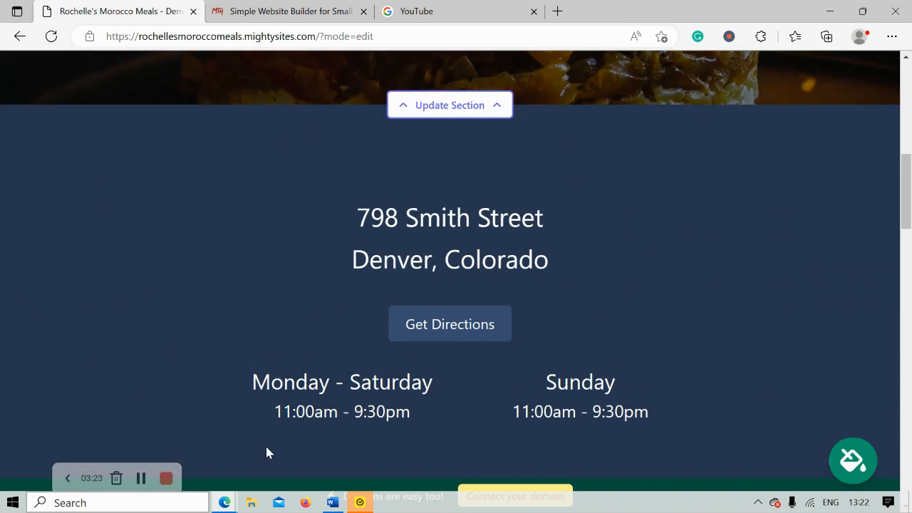
scroll(266, 451, "up", 1)
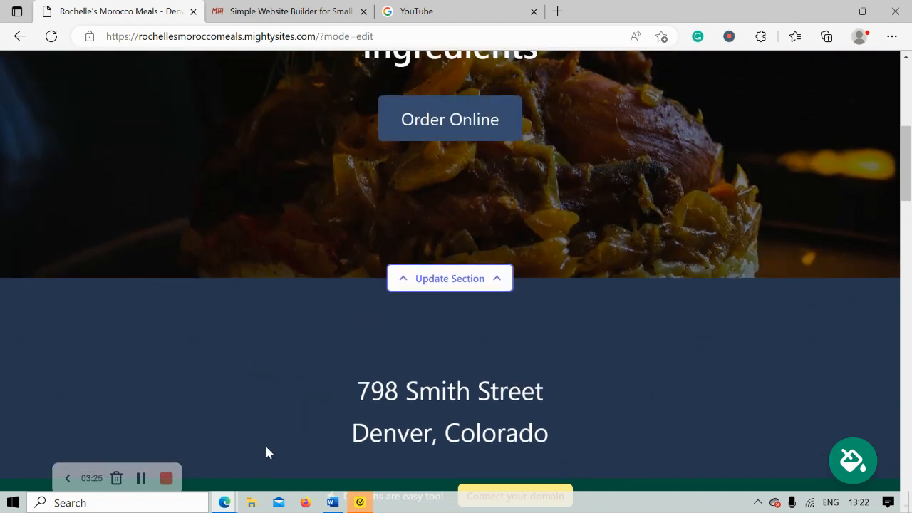
scroll(267, 452, "up", 5)
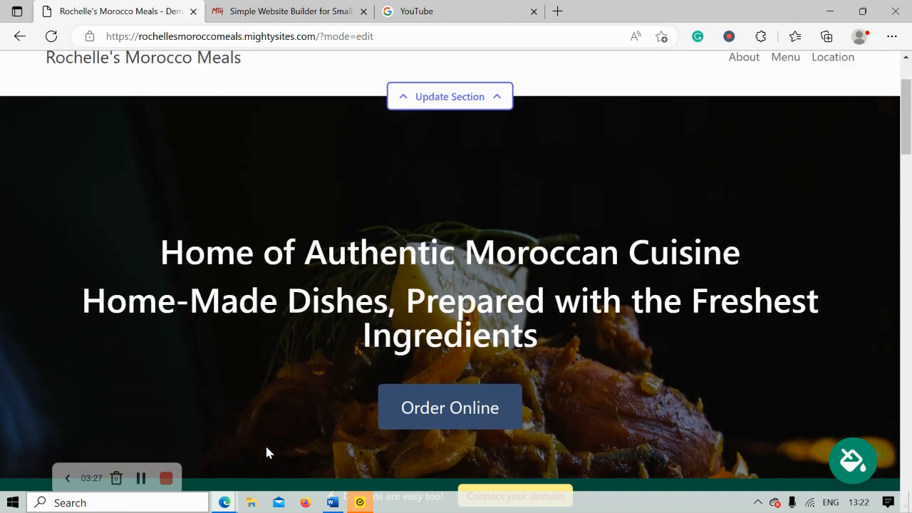
scroll(266, 452, "up", 2)
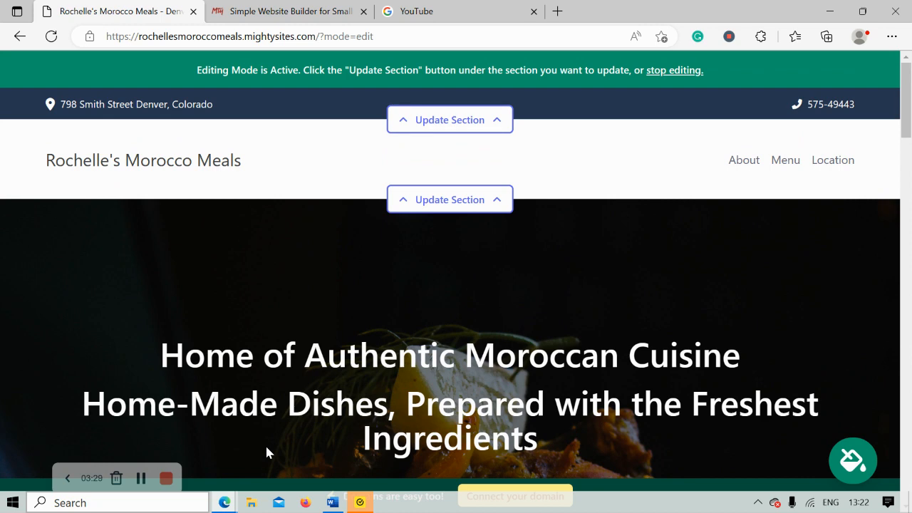
Turn on 'Show email on site' in the location details and test the header address link.
left_click(428, 119)
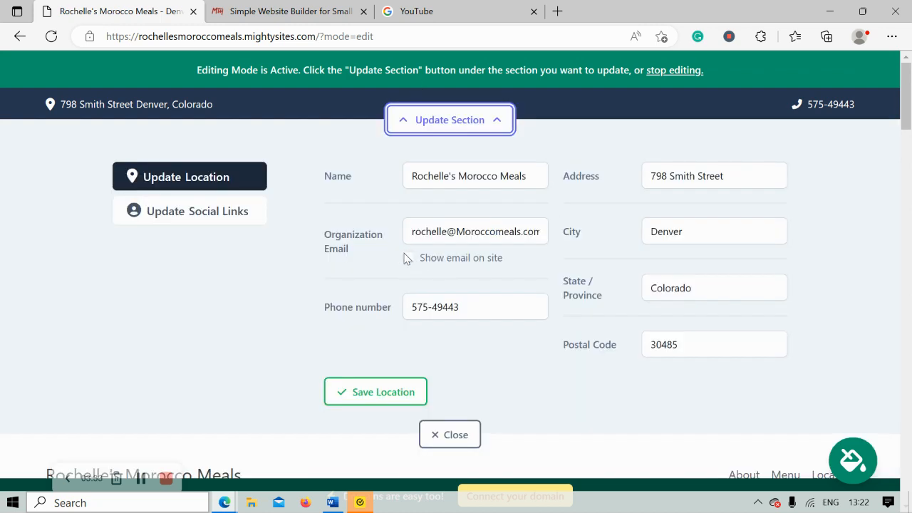
left_click(407, 258)
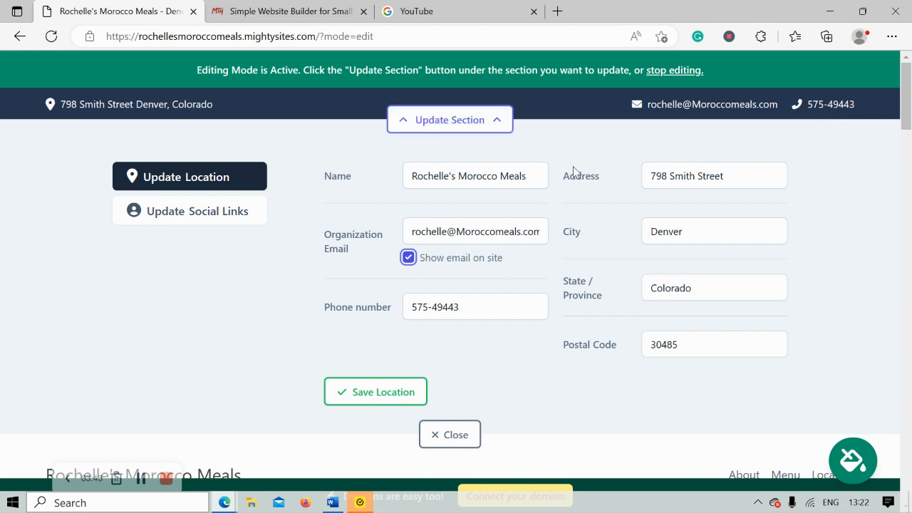
left_click(137, 115)
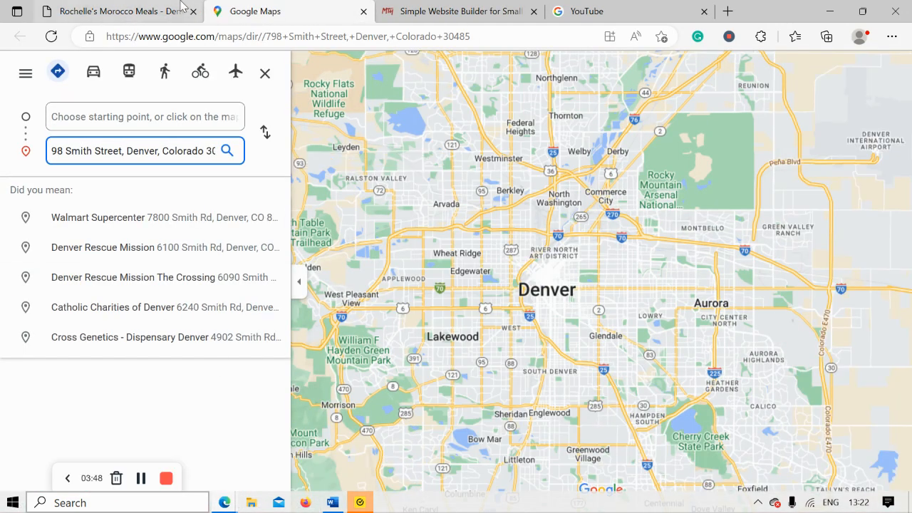
Close the Google Maps tab, save the location details, and open the social links settings.
left_click(182, 7)
left_click(363, 11)
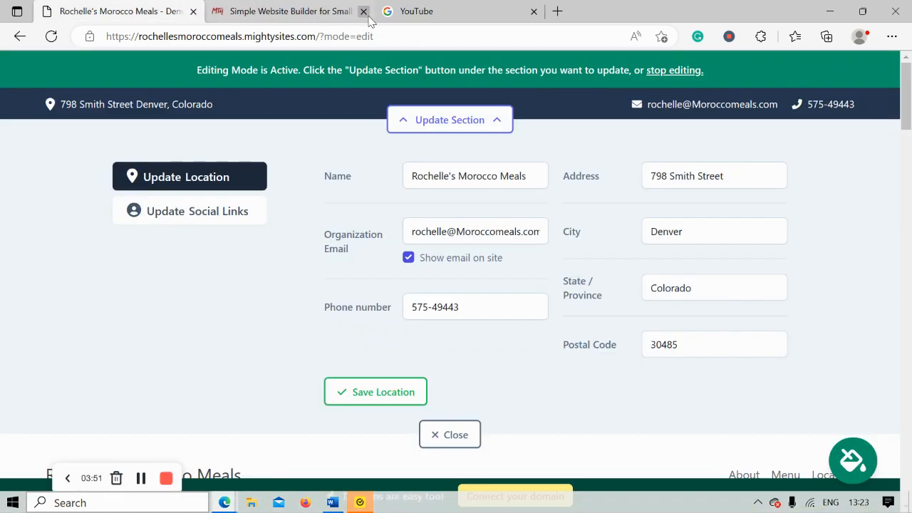
left_click(371, 400)
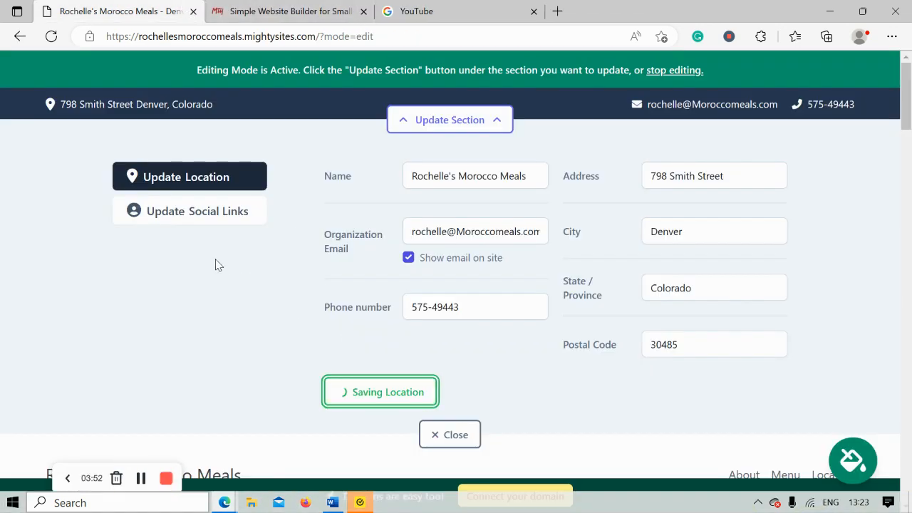
left_click(208, 214)
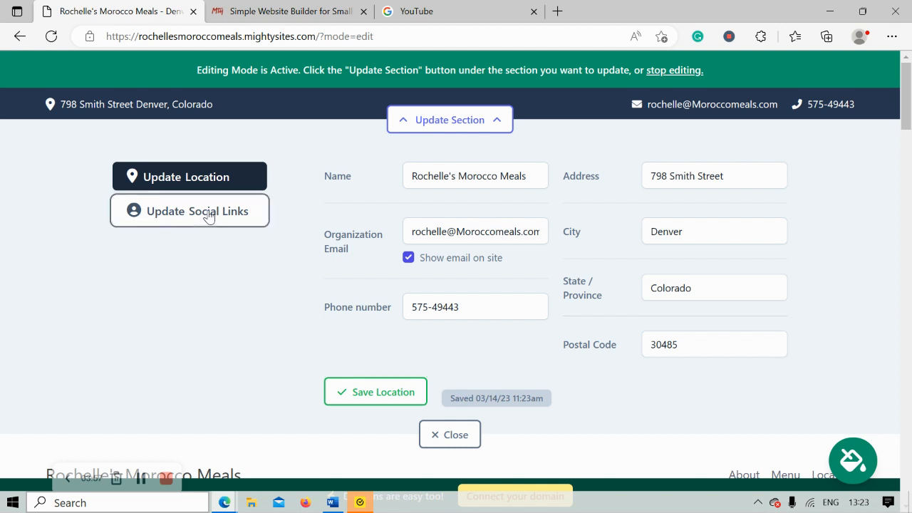
Set both the Instagram and Twitter handles to mightysites and save the social links.
left_click(421, 179)
type("mightysites")
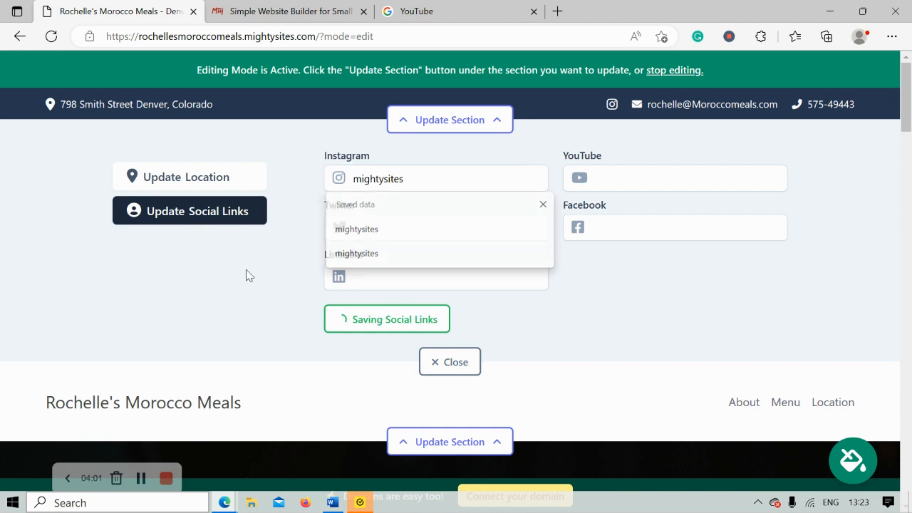
left_click(392, 229)
type("mightysites")
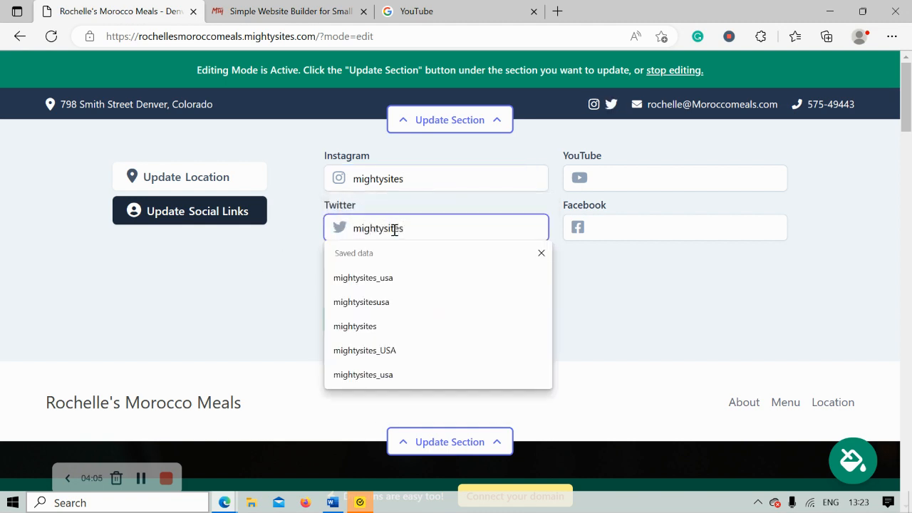
left_click(207, 301)
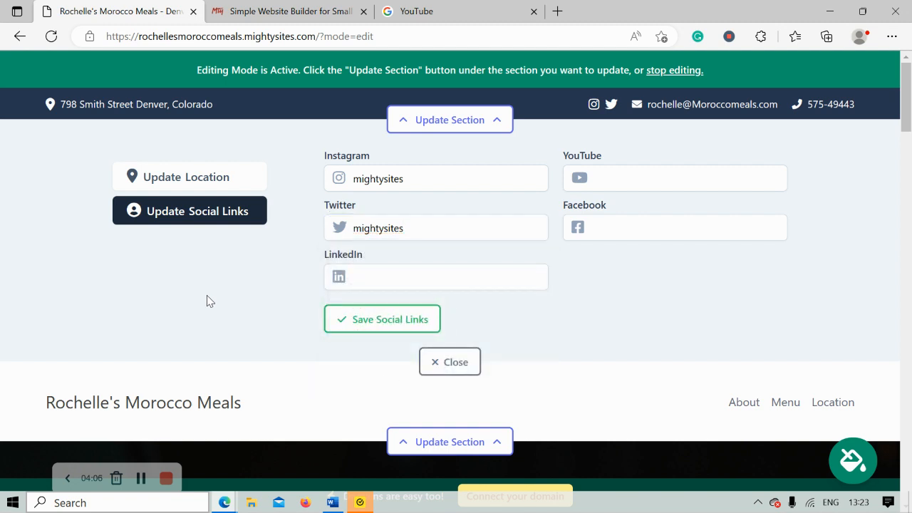
left_click(374, 329)
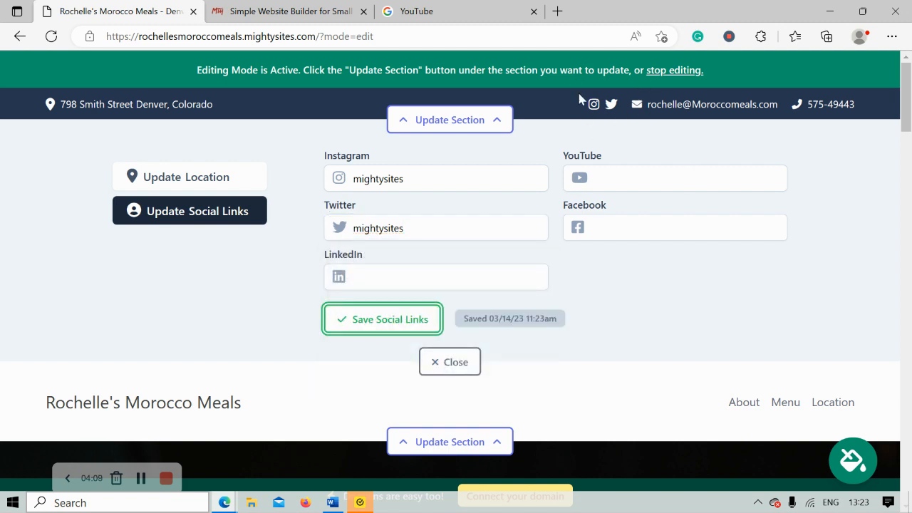
Close the social links editor and scroll to the address and opening-hours section.
left_click(443, 371)
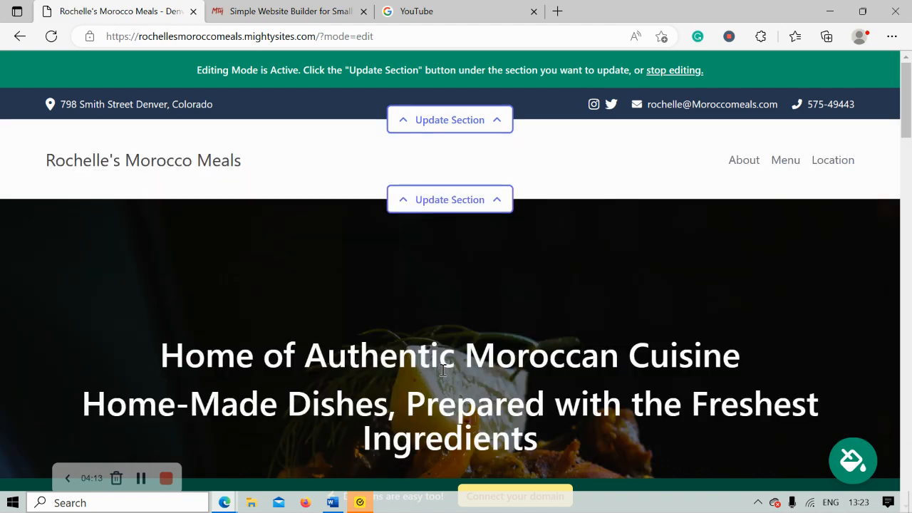
scroll(442, 369, "down", 4)
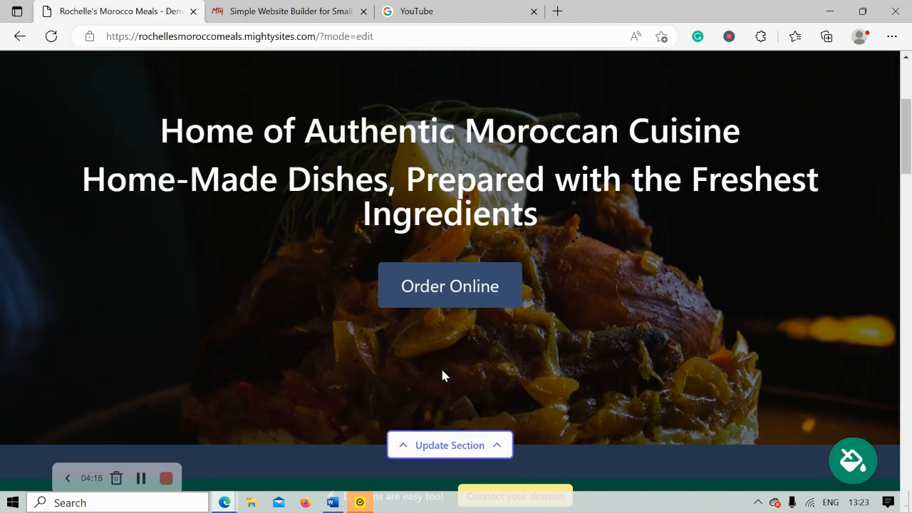
scroll(441, 375, "down", 5)
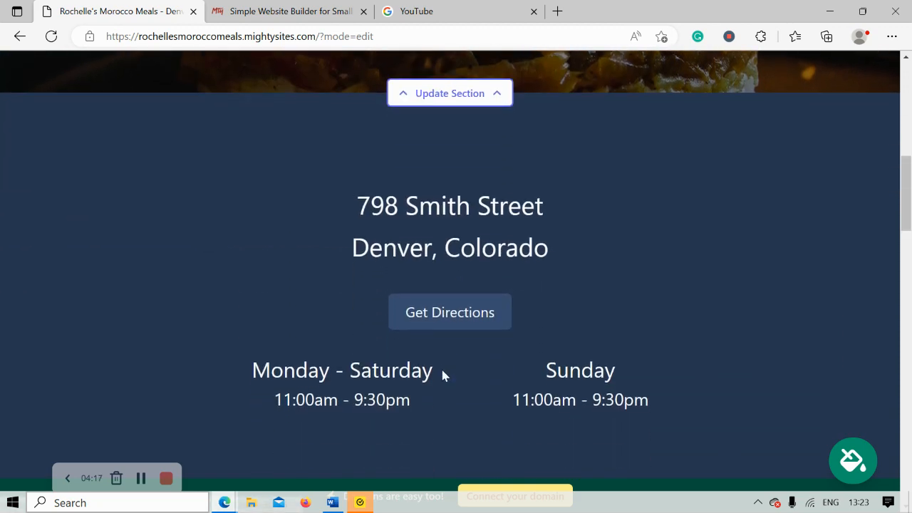
scroll(441, 375, "up", 1)
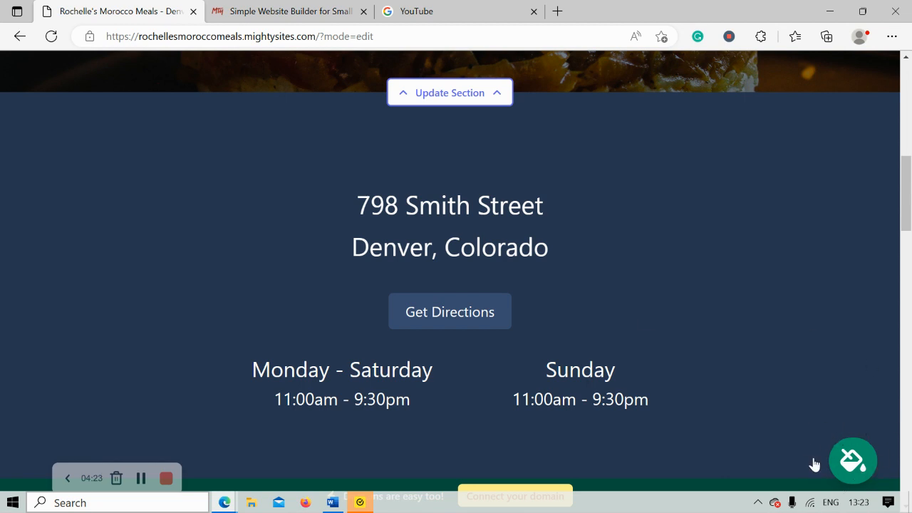
Preview several theme swatches, then apply and save the dark mauve-and-grey theme.
left_click(851, 461)
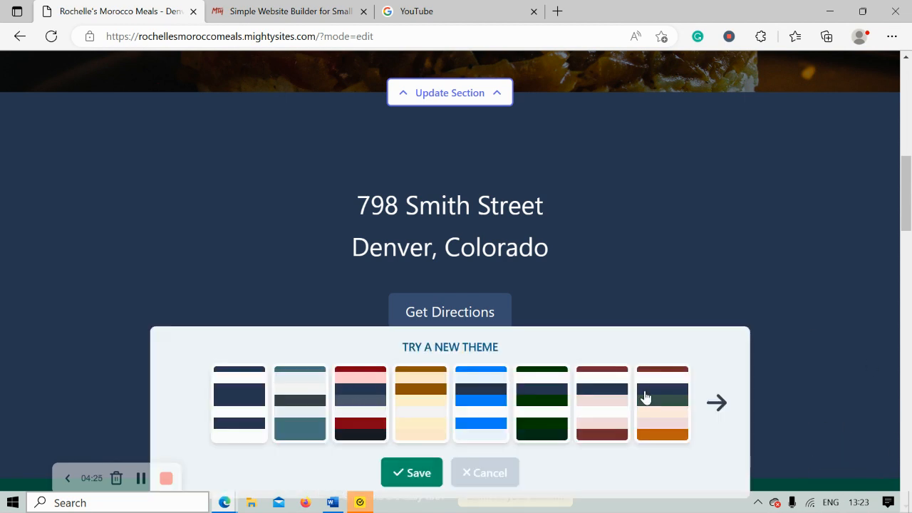
left_click(716, 403)
left_click(709, 405)
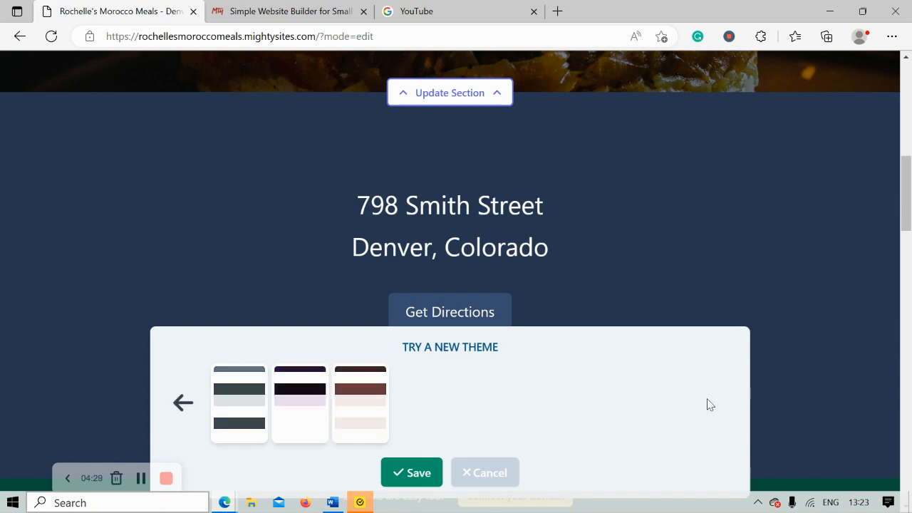
left_click(355, 408)
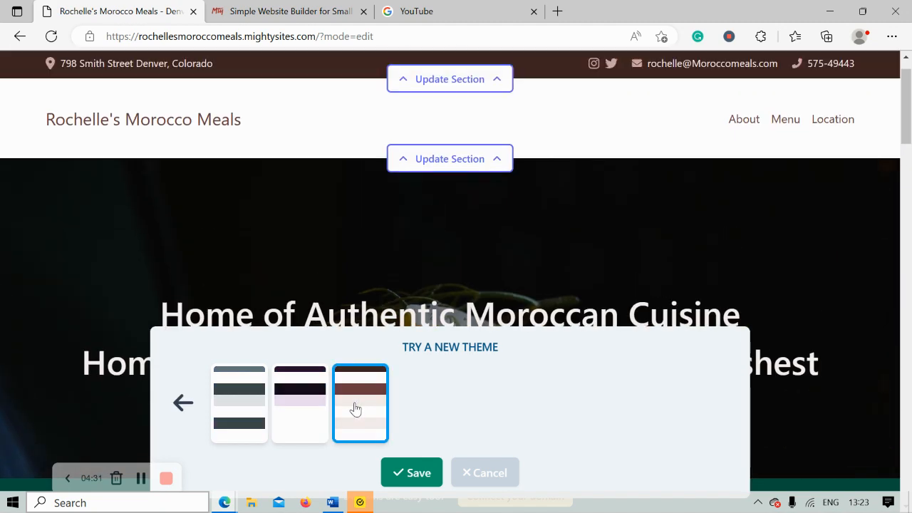
left_click(248, 412)
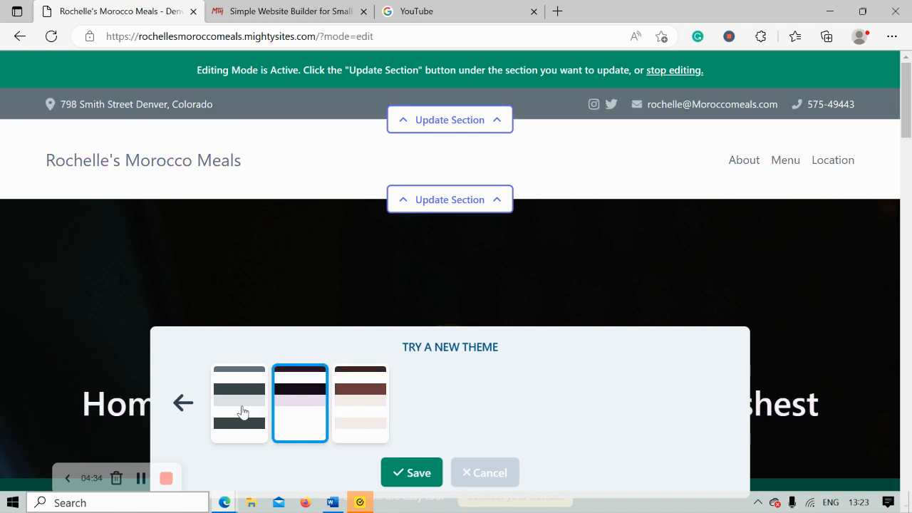
left_click(185, 405)
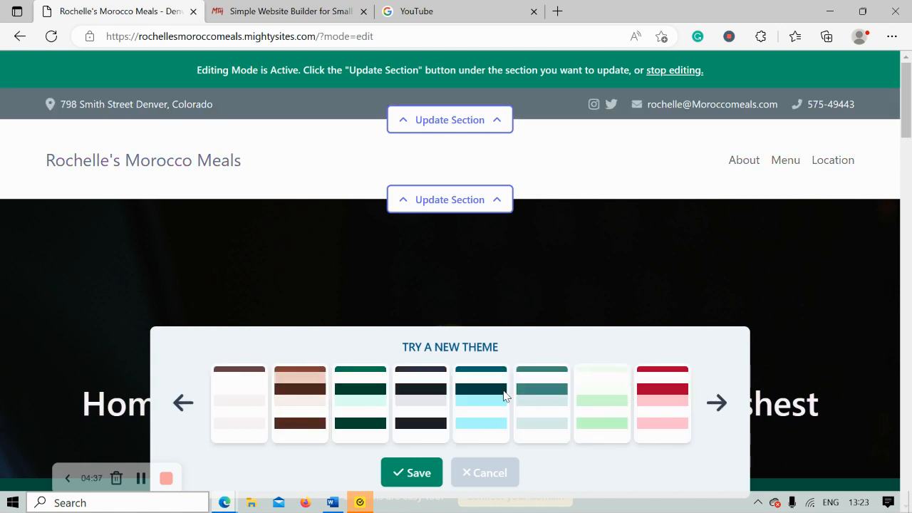
left_click(205, 396)
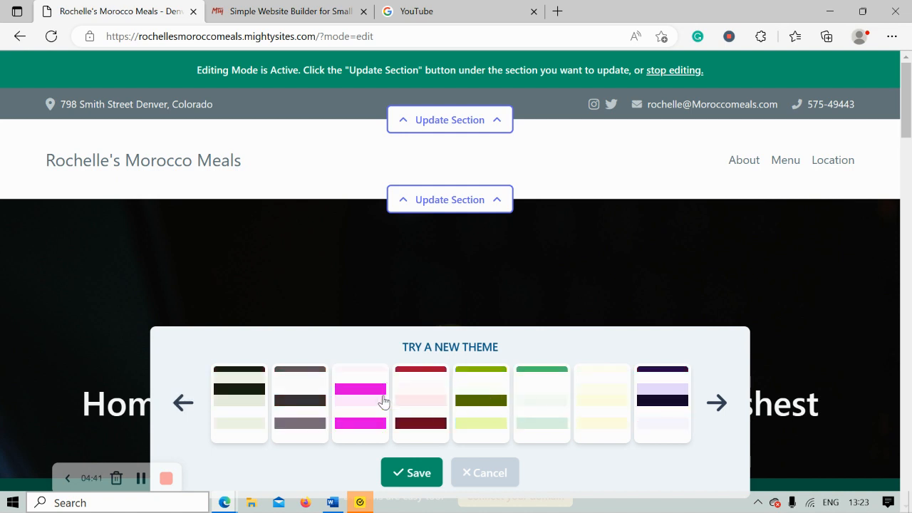
left_click(276, 391)
scroll(277, 393, "down", 5)
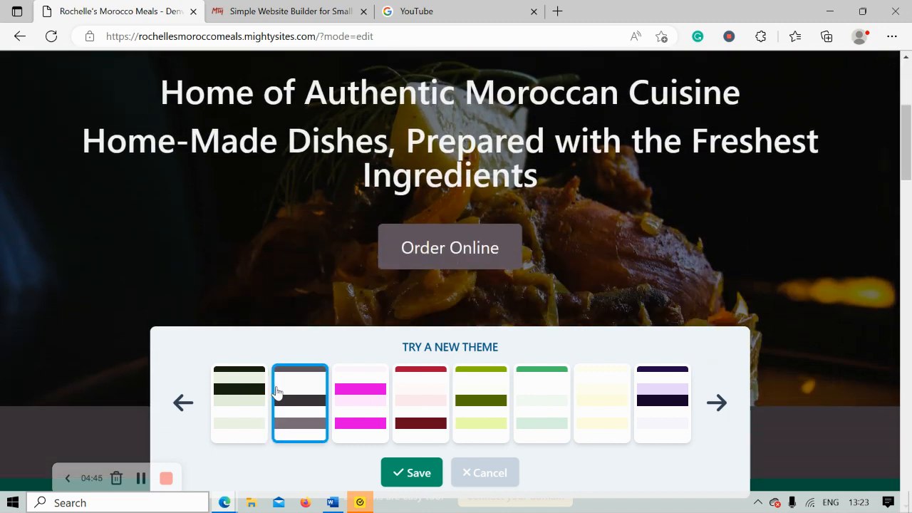
left_click(392, 473)
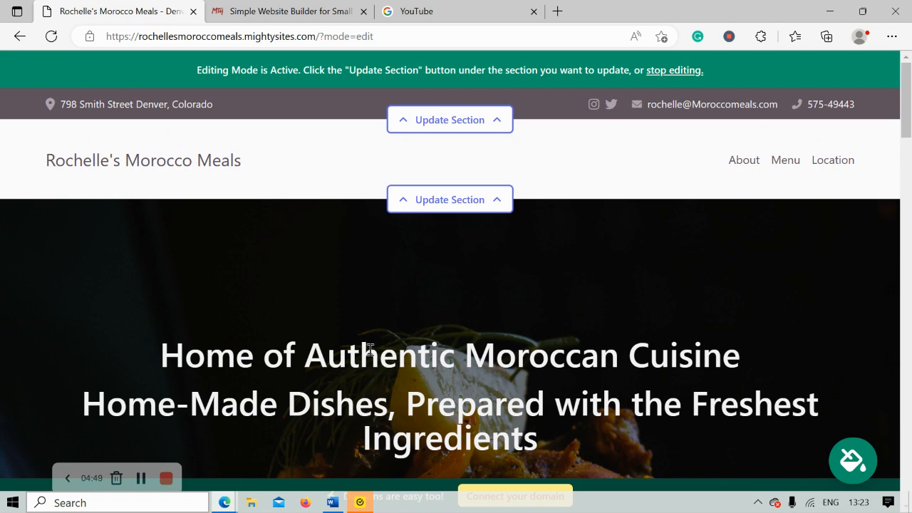
Start replacing the hero image using the stock photo library.
scroll(369, 349, "down", 5)
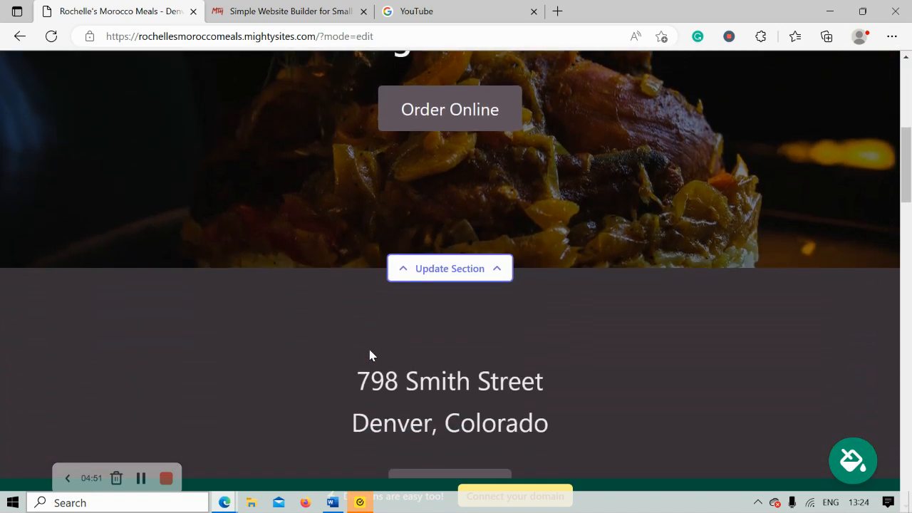
left_click(445, 273)
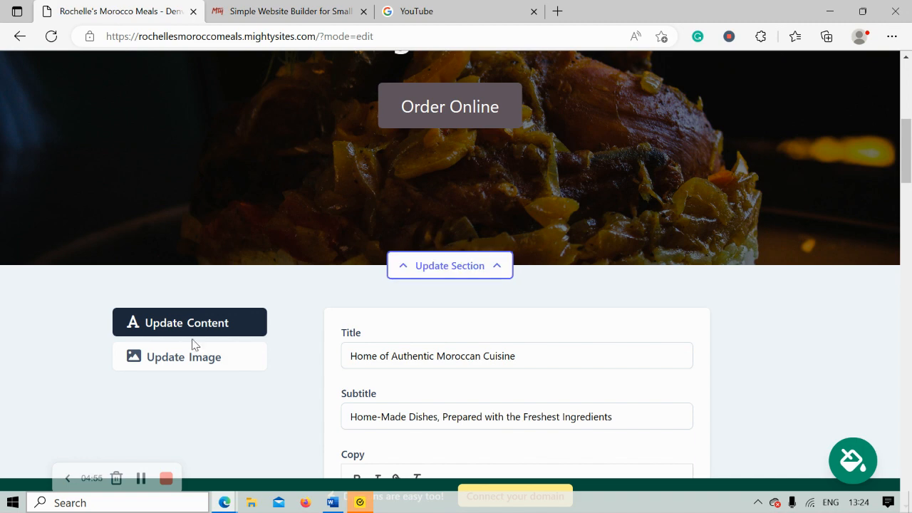
left_click(198, 356)
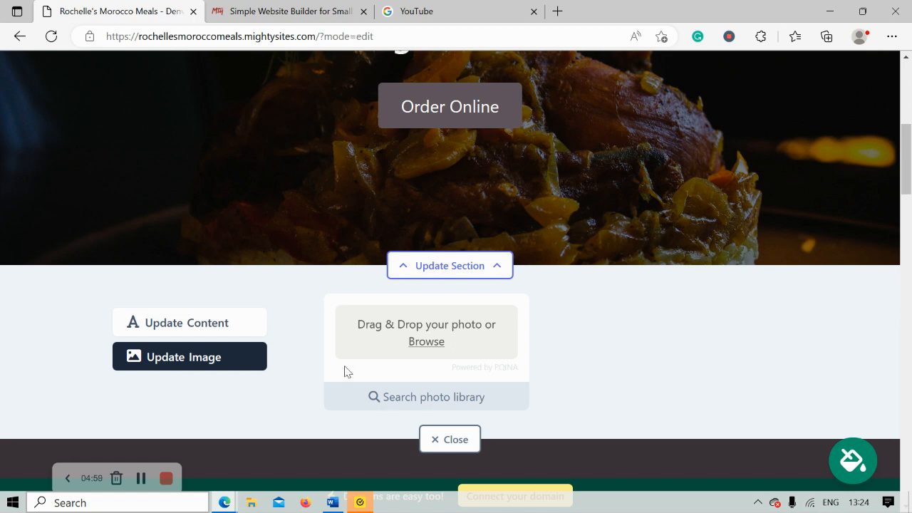
left_click(439, 398)
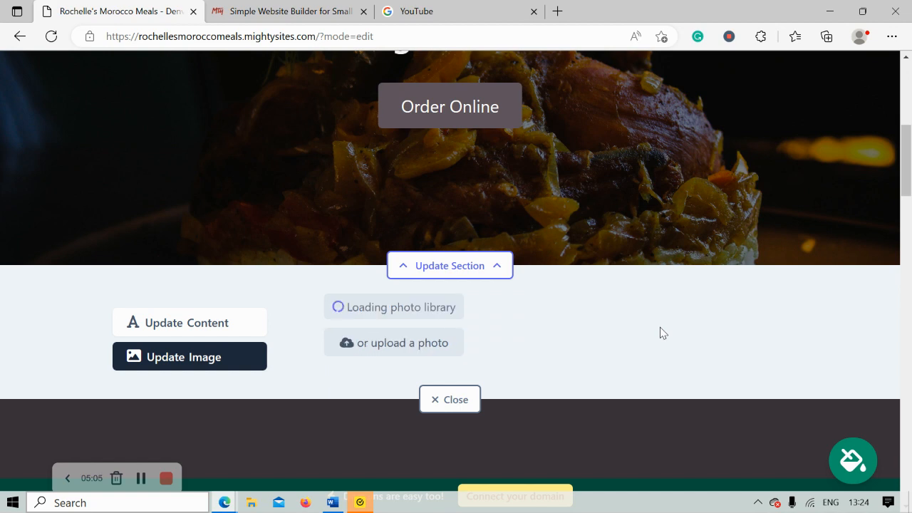
left_click(814, 346)
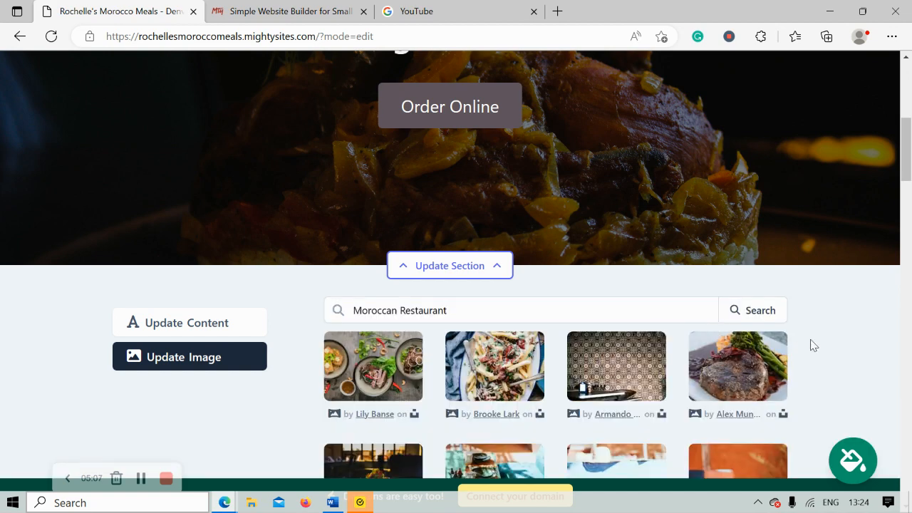
Search the library for 'Moroccan meal' and use the pastries-with-salad photo as the hero image.
scroll(813, 345, "down", 3)
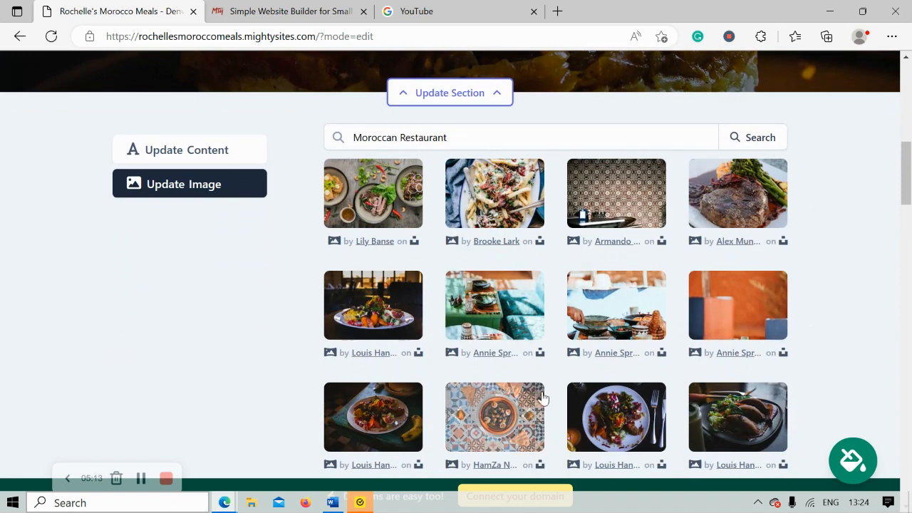
left_click_drag(404, 136, 541, 148)
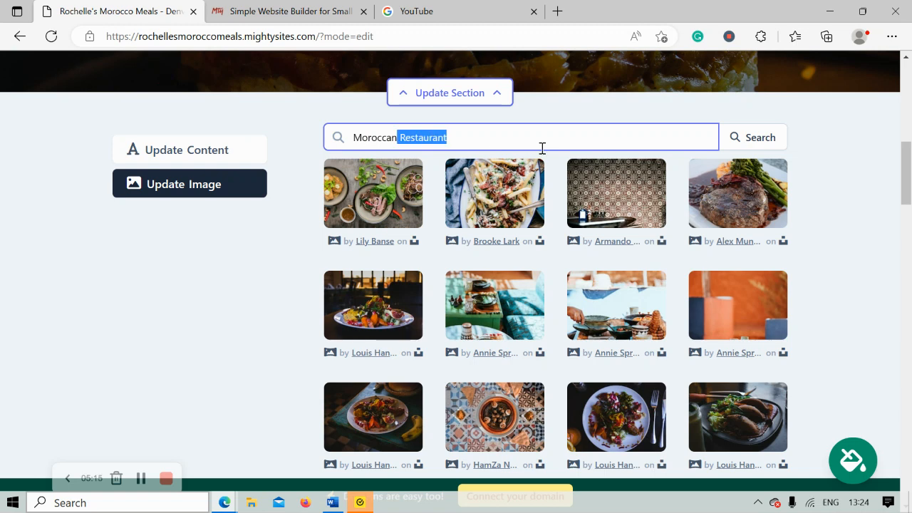
type("meal")
left_click(752, 138)
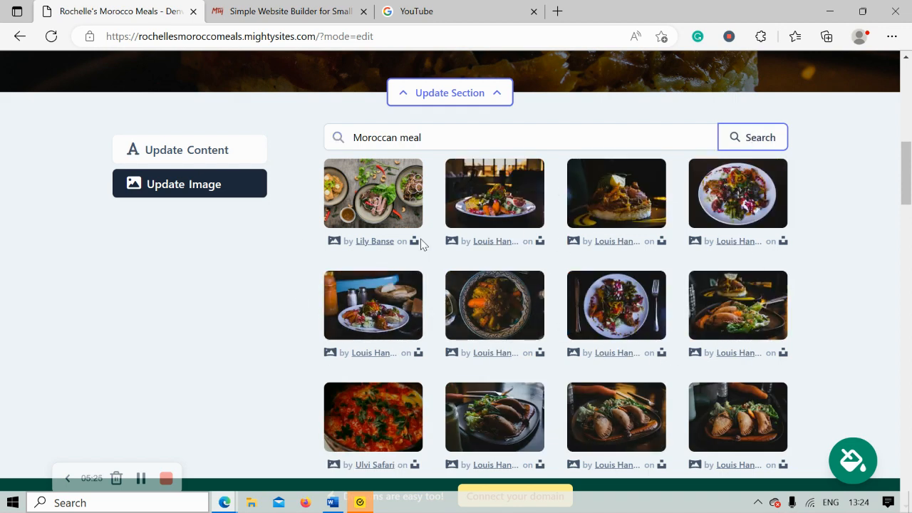
left_click(760, 332)
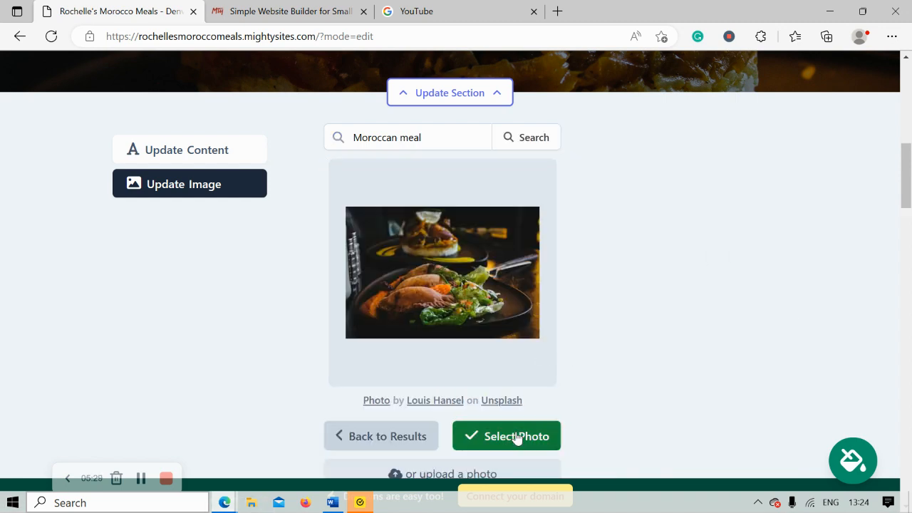
left_click(519, 440)
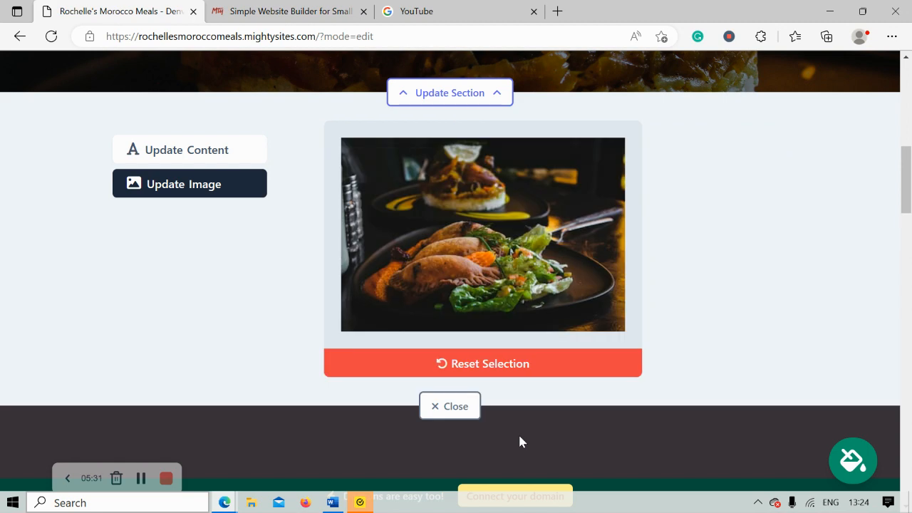
scroll(523, 441, "up", 4)
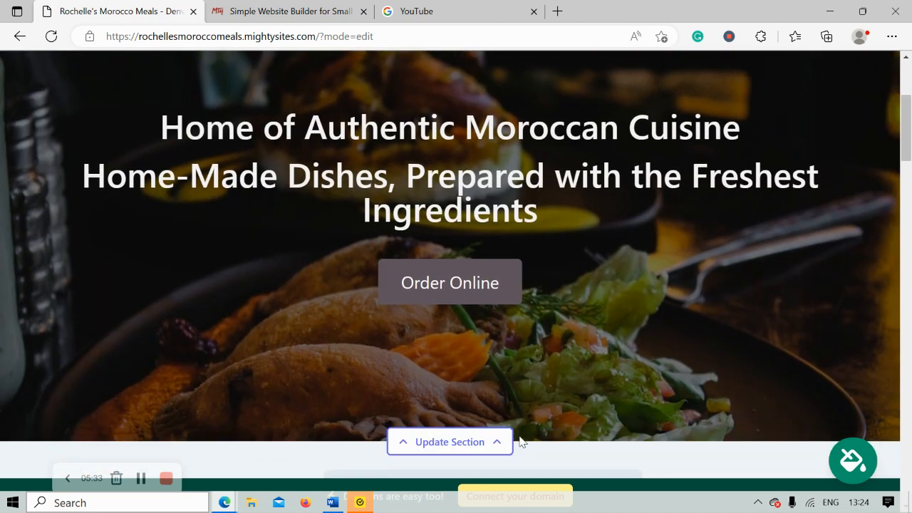
scroll(521, 442, "down", 4)
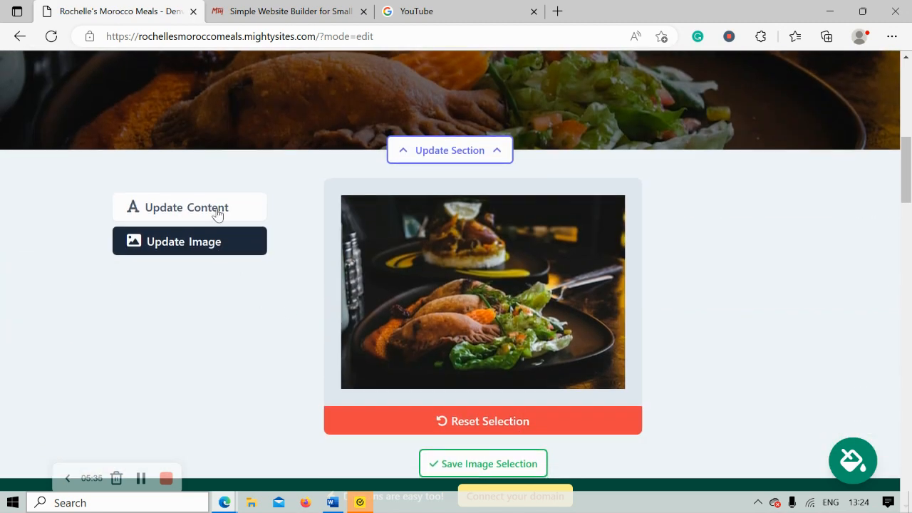
left_click(218, 213)
Replace the hero button text 'Order Online' with 'View our Menu'.
scroll(341, 224, "down", 1)
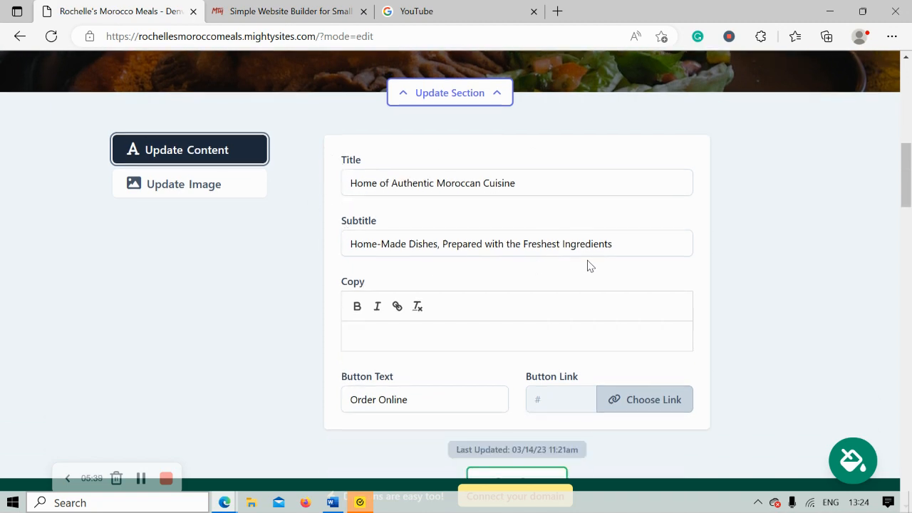
scroll(399, 203, "down", 2)
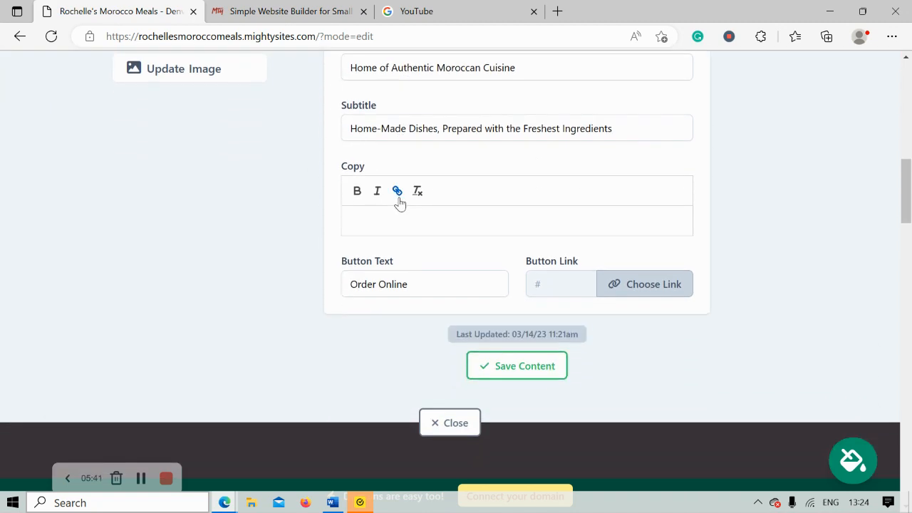
scroll(399, 203, "up", 7)
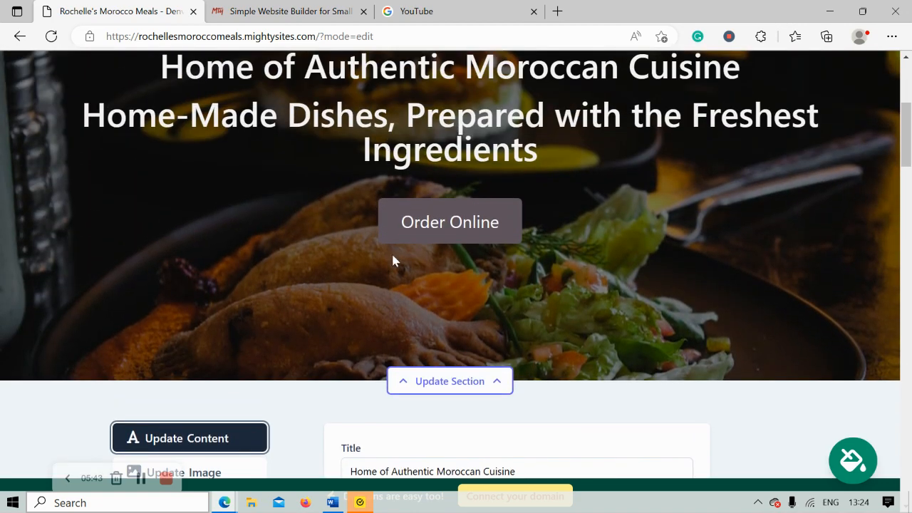
scroll(548, 241, "down", 5)
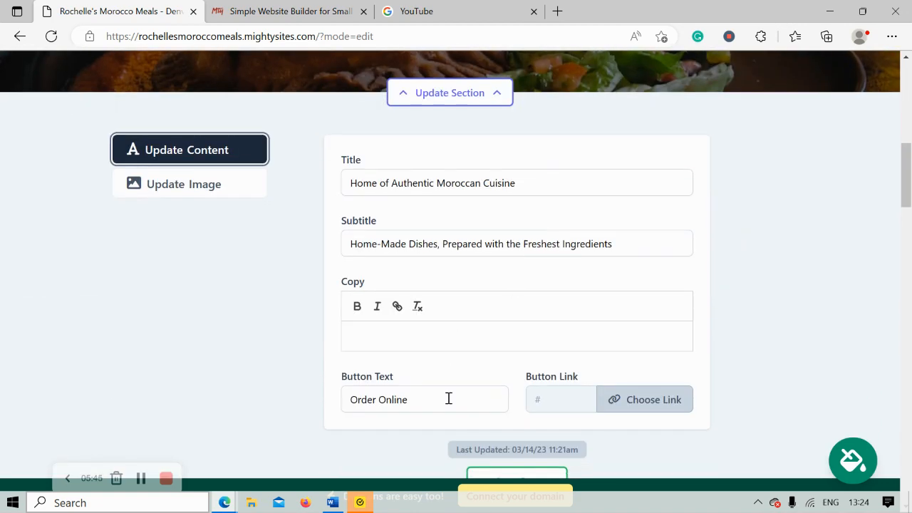
triple_click(449, 398)
type("View our Men")
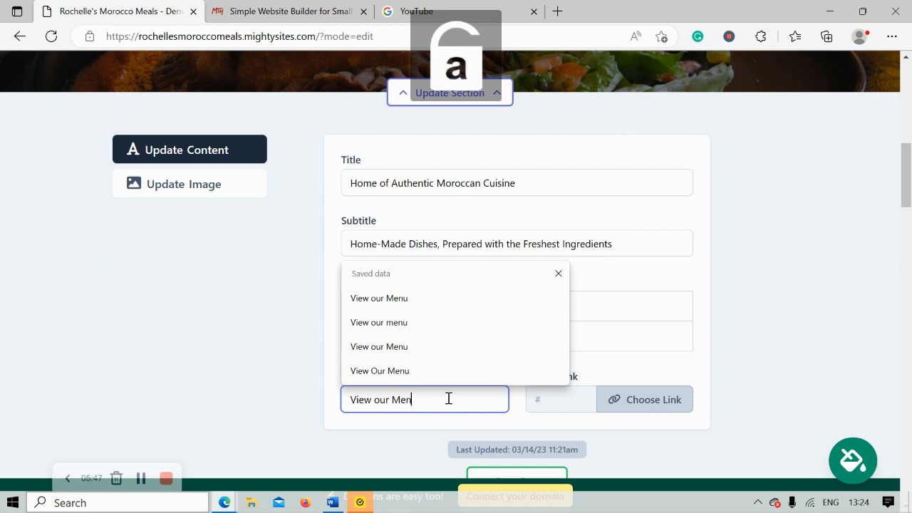
type("u")
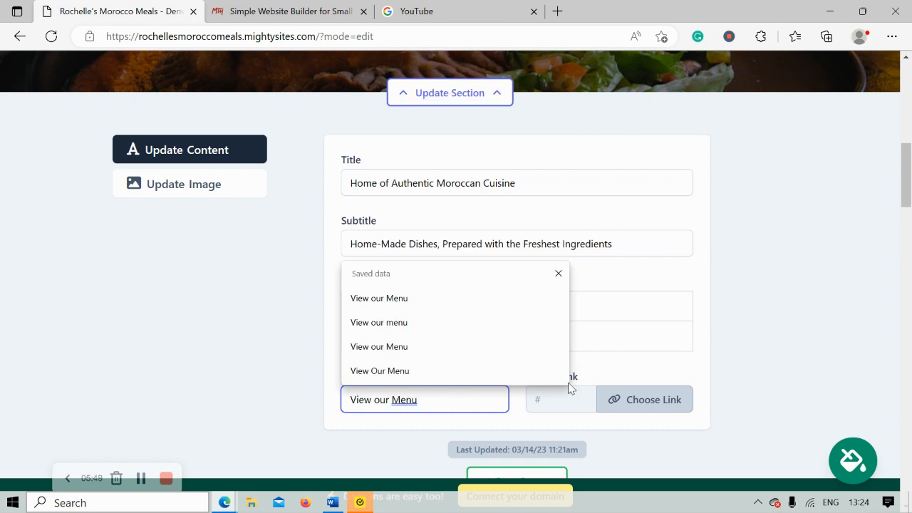
key("Escape")
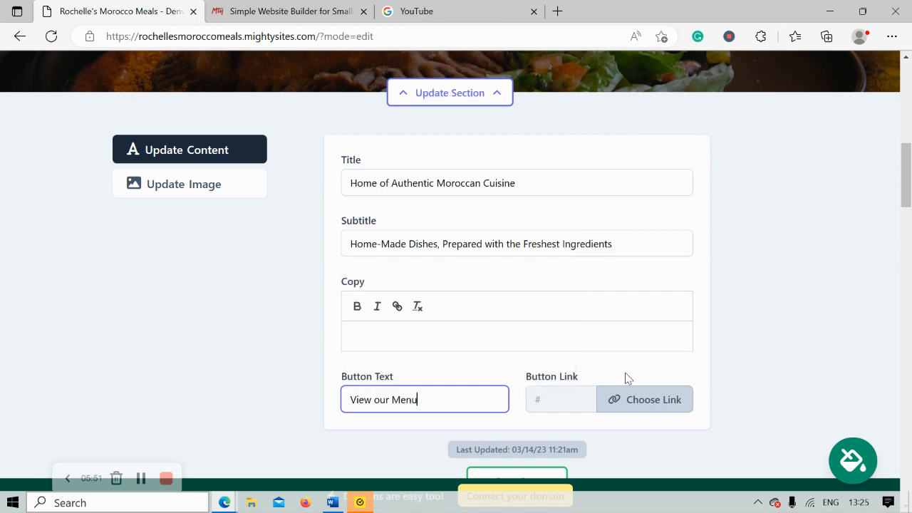
Set the button's link type to PDF File and start uploading a new PDF.
left_click(647, 404)
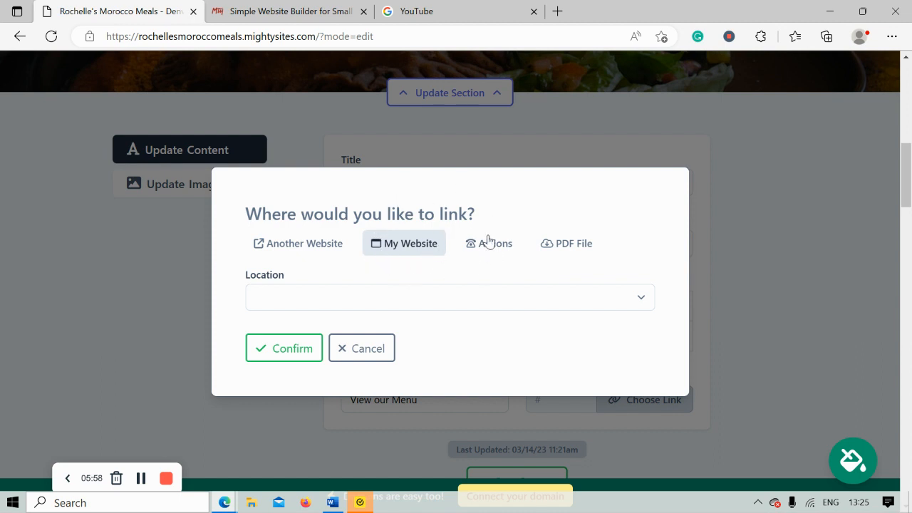
left_click(498, 255)
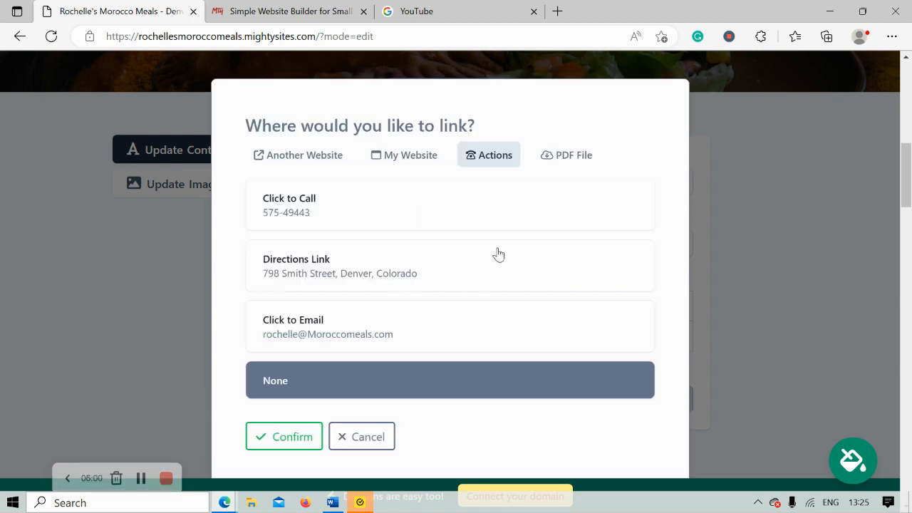
left_click(564, 152)
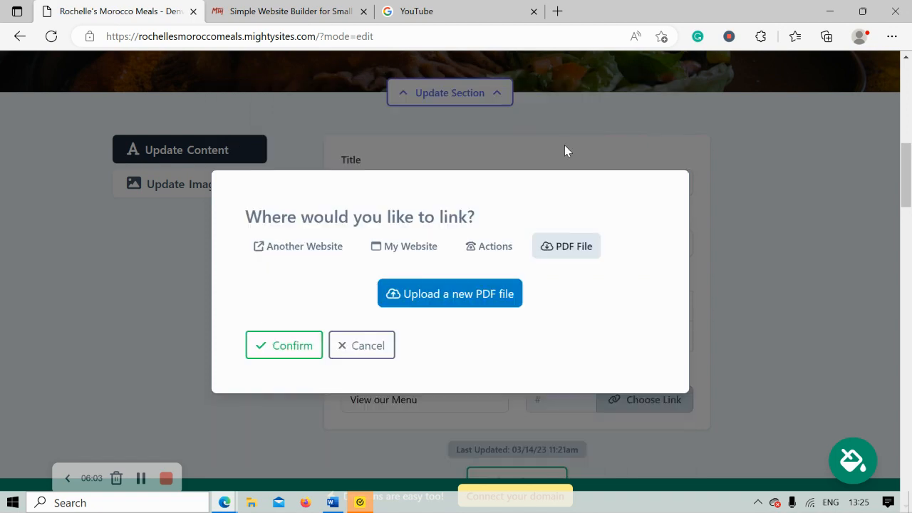
left_click(438, 291)
left_click(531, 284)
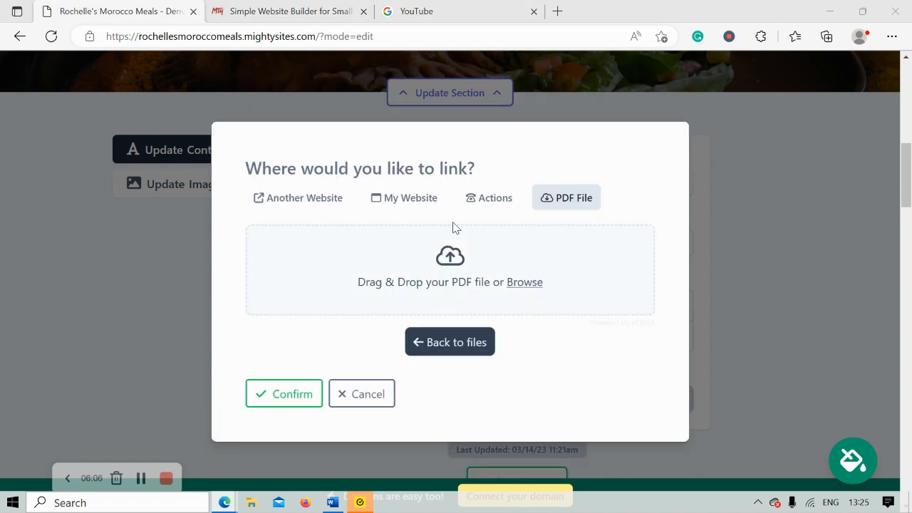
Upload Mighty_Menu.pdf from the Pictures folder as the button's link.
left_click(69, 150)
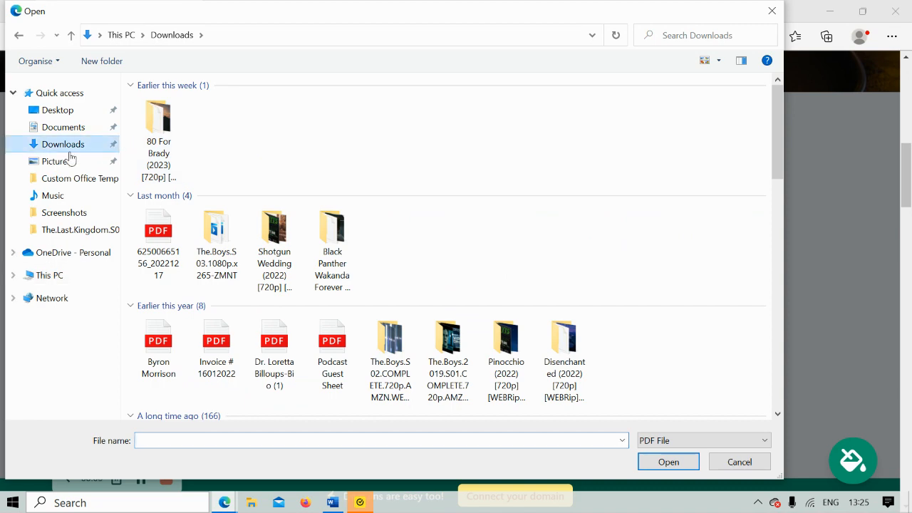
left_click(71, 159)
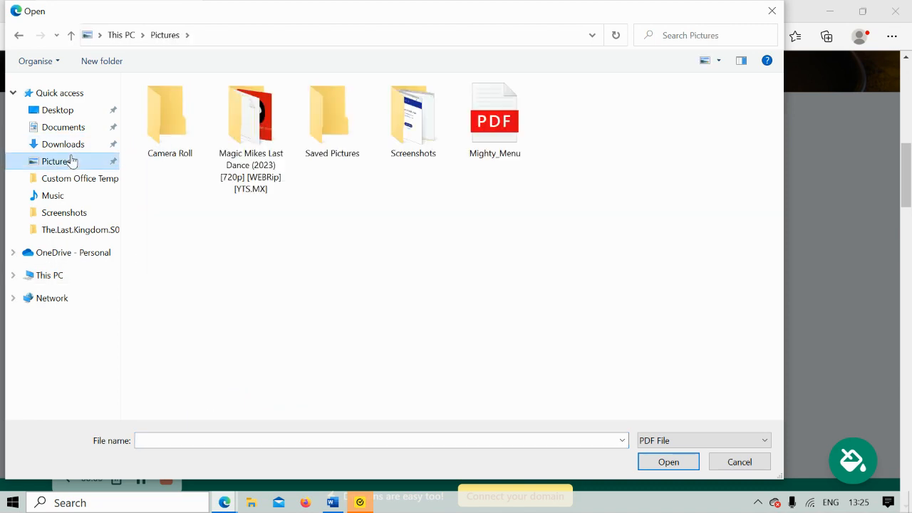
left_click(482, 124)
double_click(482, 124)
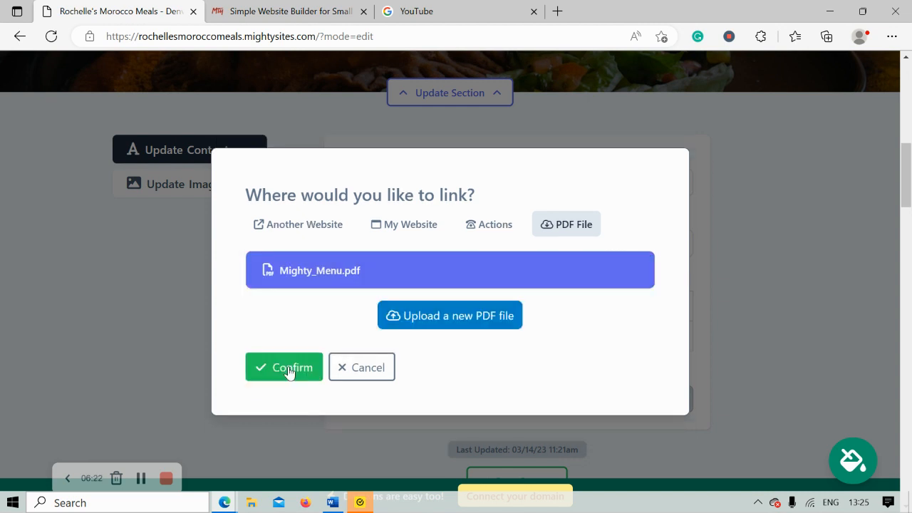
Confirm the PDF link, save the hero section content, and close its editing form.
left_click(290, 392)
scroll(531, 359, "down", 1)
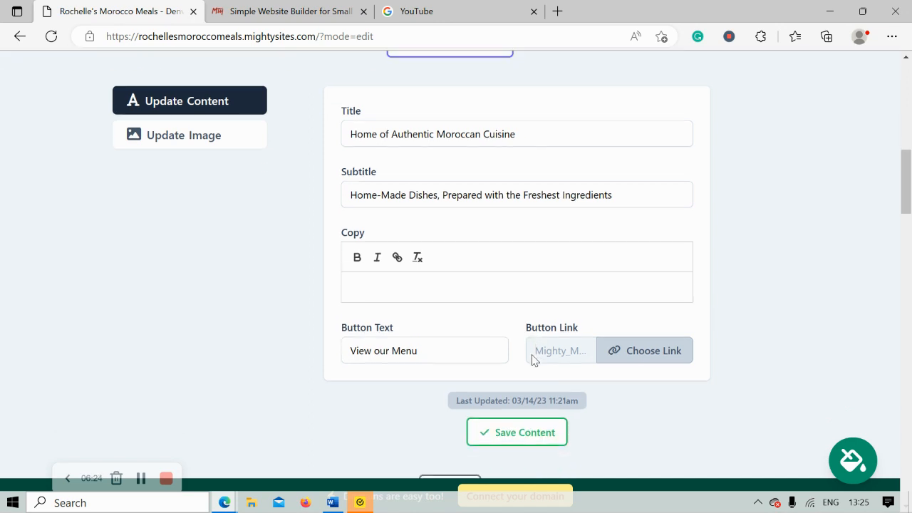
left_click(544, 426)
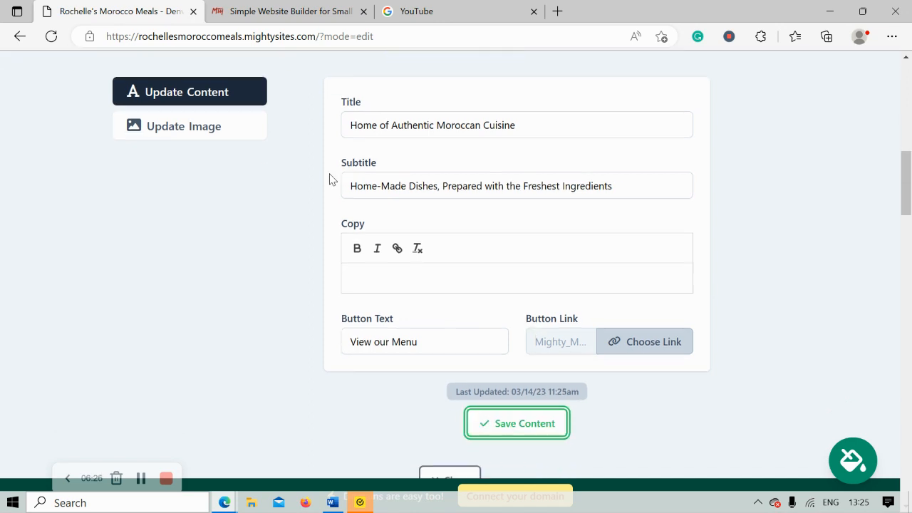
scroll(329, 178, "up", 6)
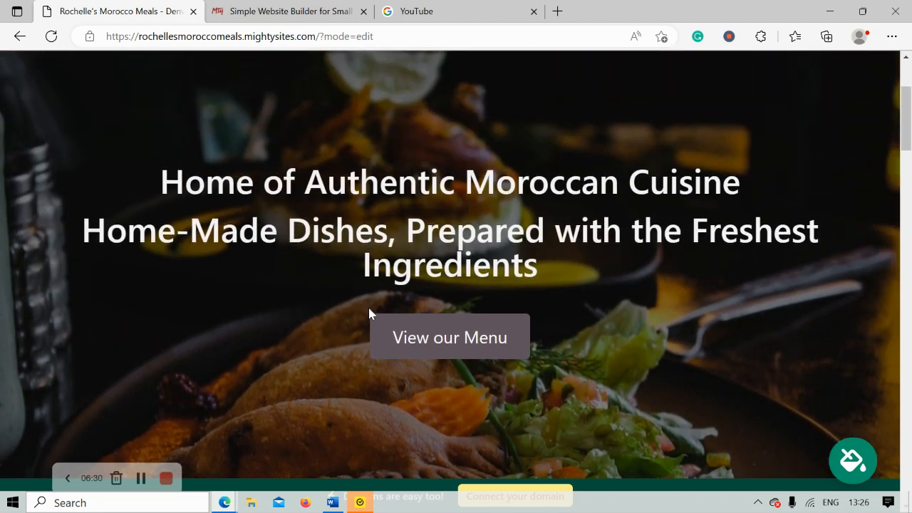
scroll(370, 346, "down", 6)
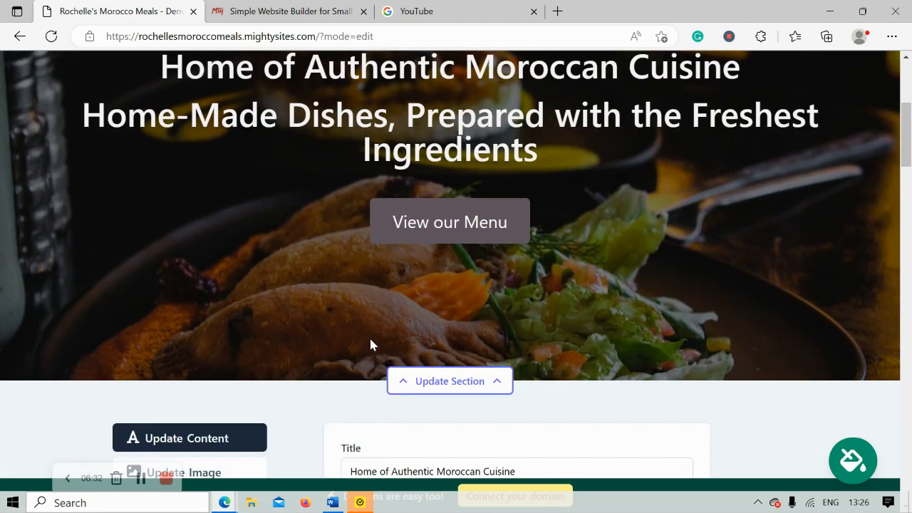
scroll(368, 342, "down", 5)
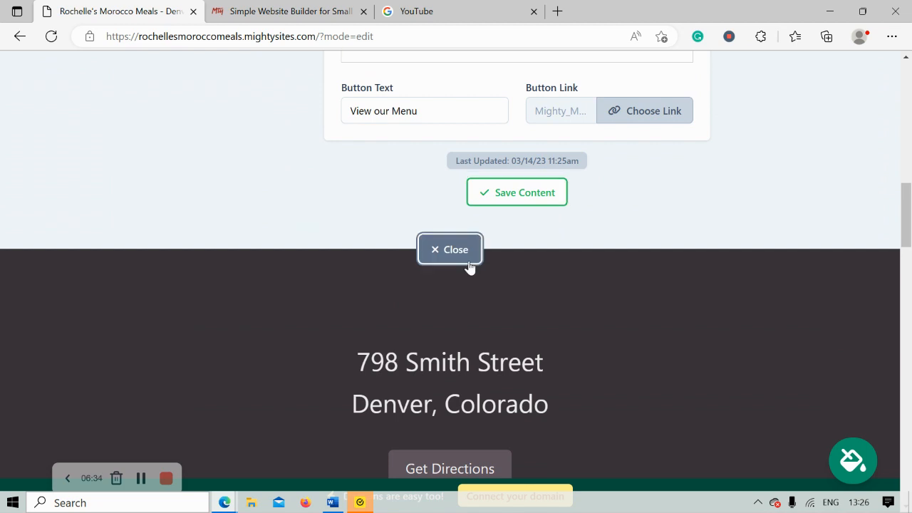
left_click(464, 254)
Review the updated page, selecting the hero description about tagines, couscous and kebabs.
scroll(294, 183, "up", 3)
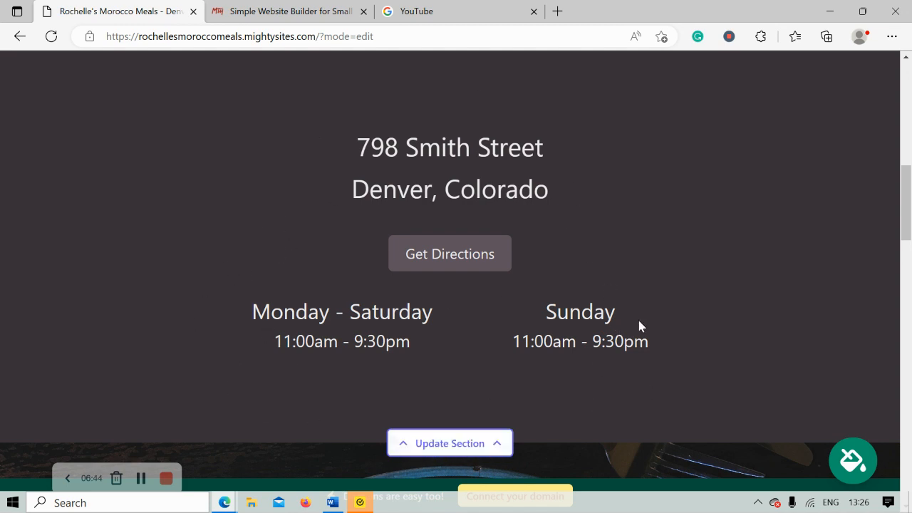
scroll(638, 326, "down", 4)
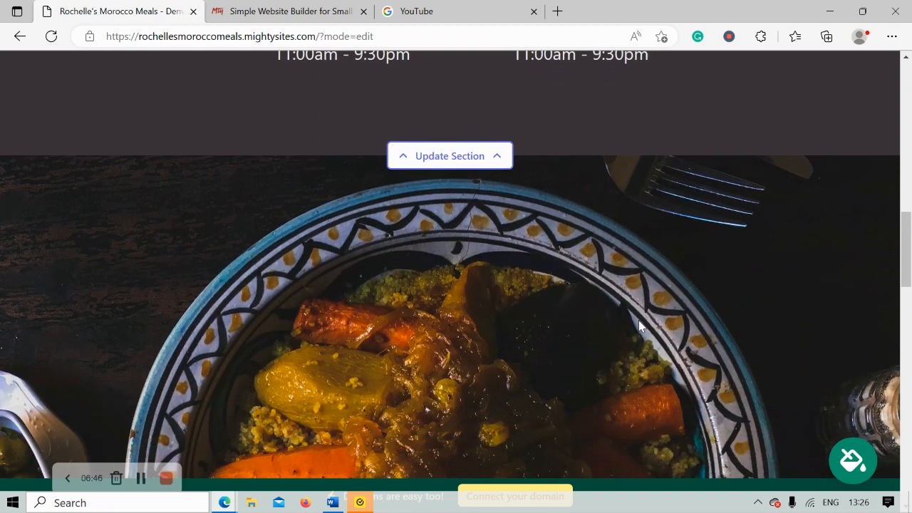
scroll(639, 324, "down", 3)
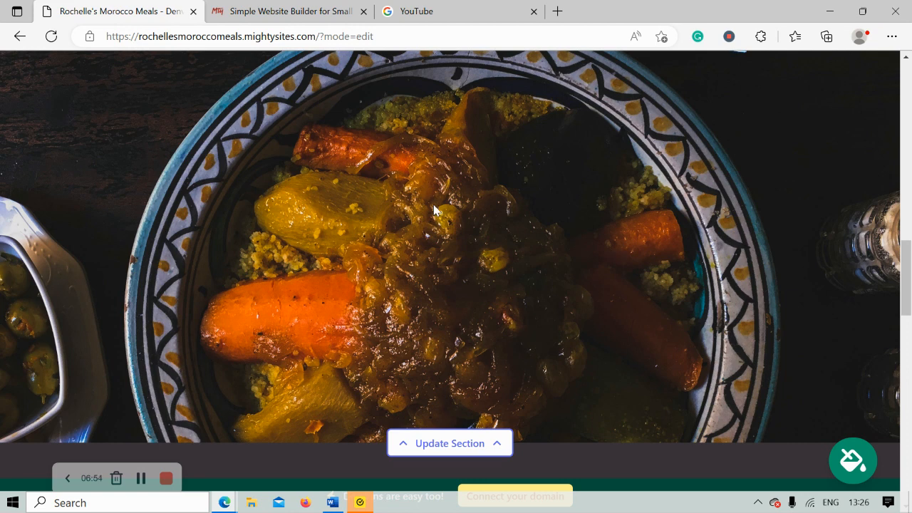
scroll(433, 207, "down", 3)
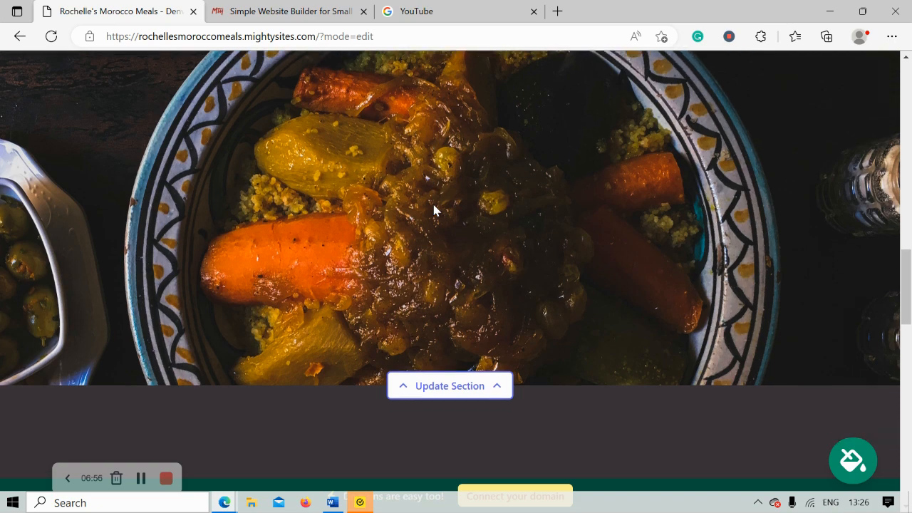
scroll(433, 208, "down", 3)
scroll(434, 207, "up", 1)
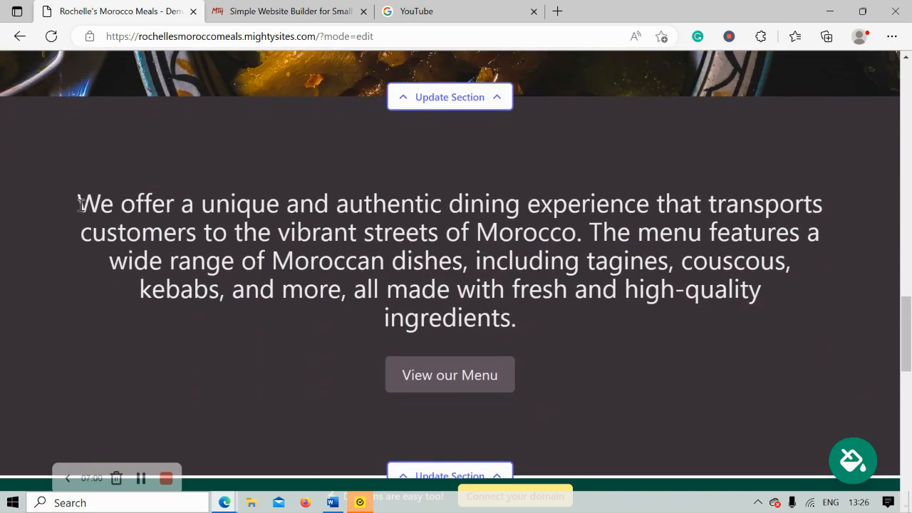
left_click_drag(78, 204, 641, 327)
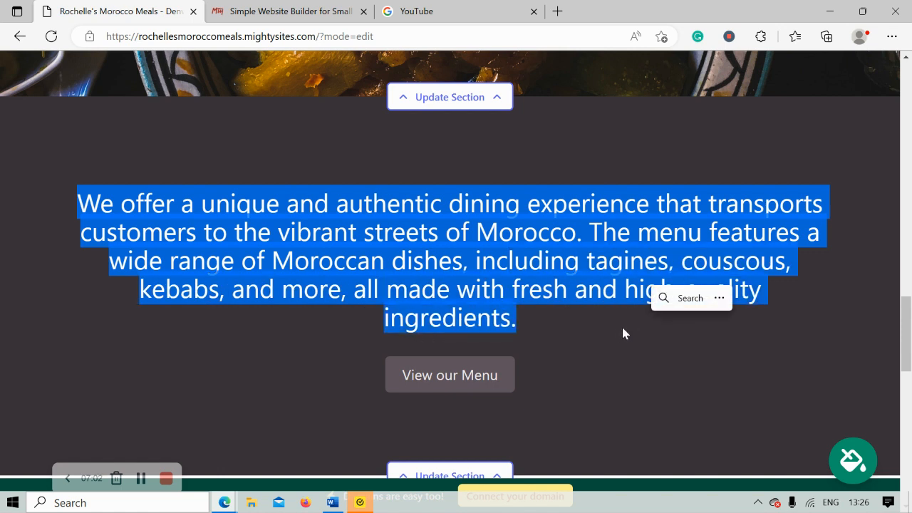
scroll(617, 331, "down", 1)
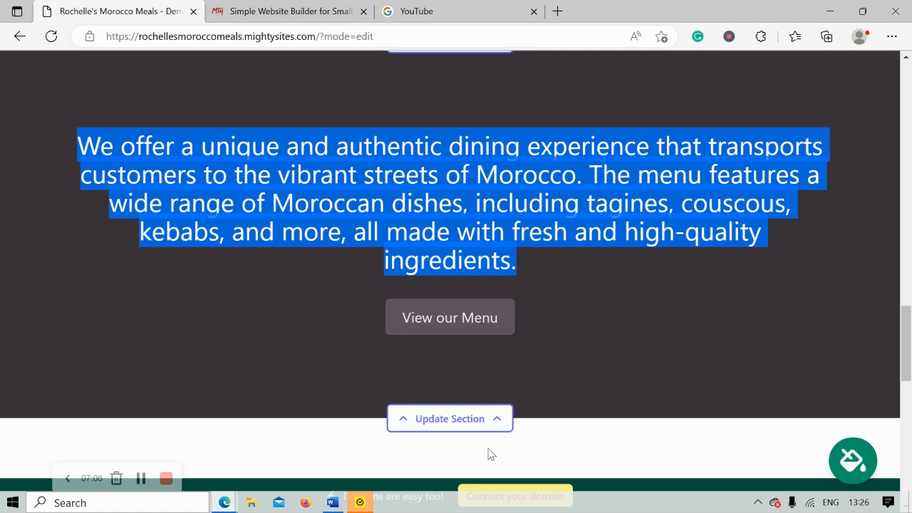
scroll(560, 373, "down", 1)
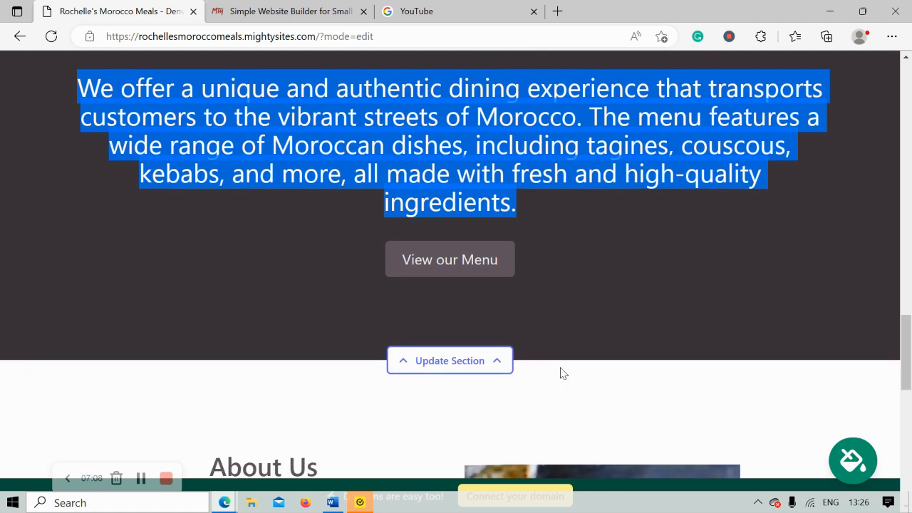
scroll(561, 368, "down", 5)
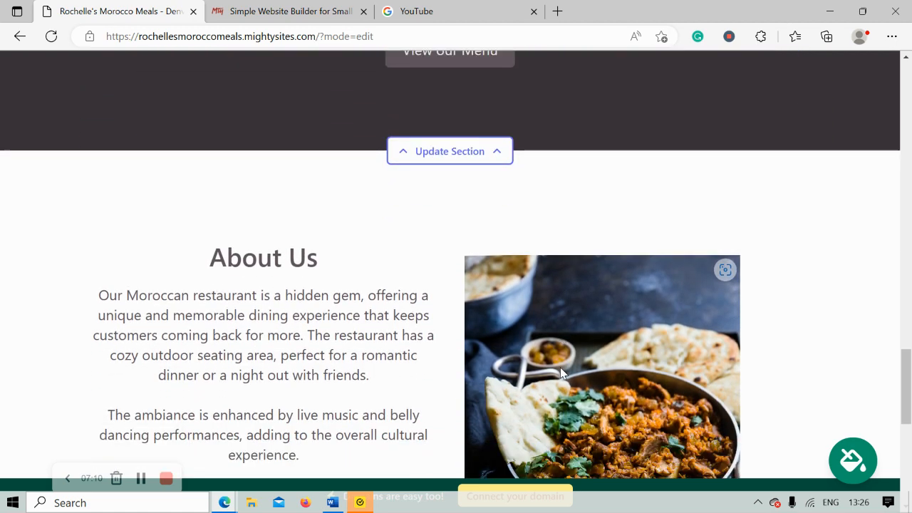
scroll(560, 373, "down", 2)
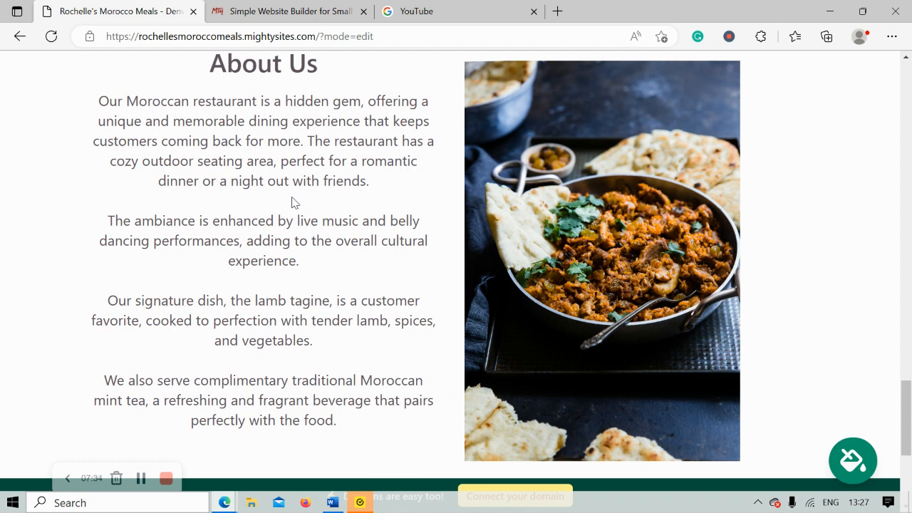
scroll(292, 200, "down", 3)
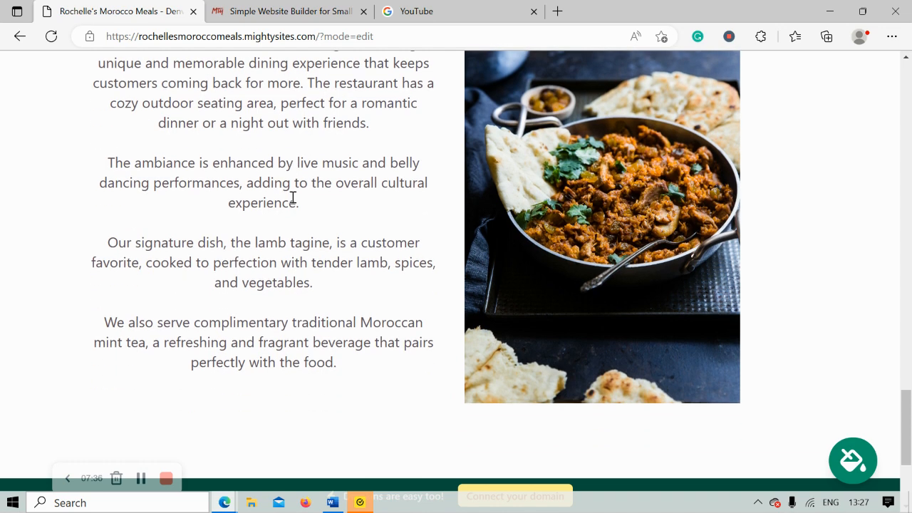
scroll(292, 200, "down", 3)
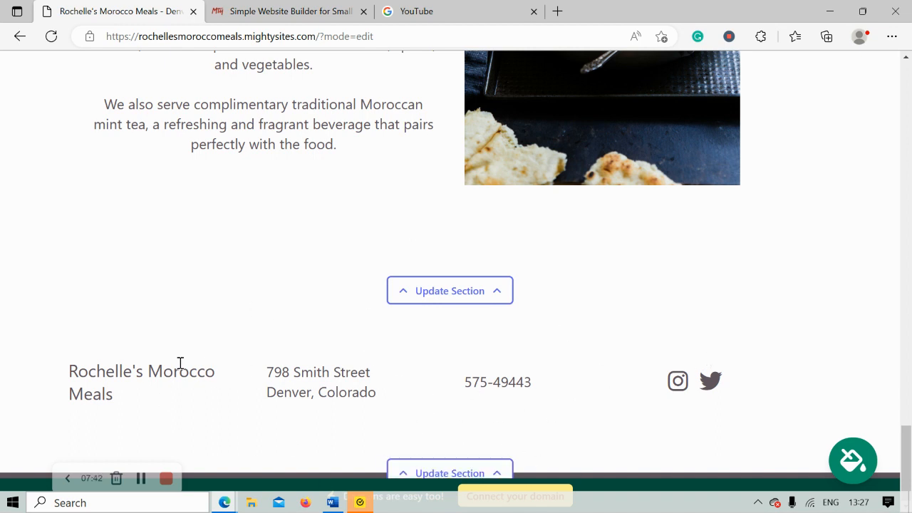
scroll(169, 370, "up", 4)
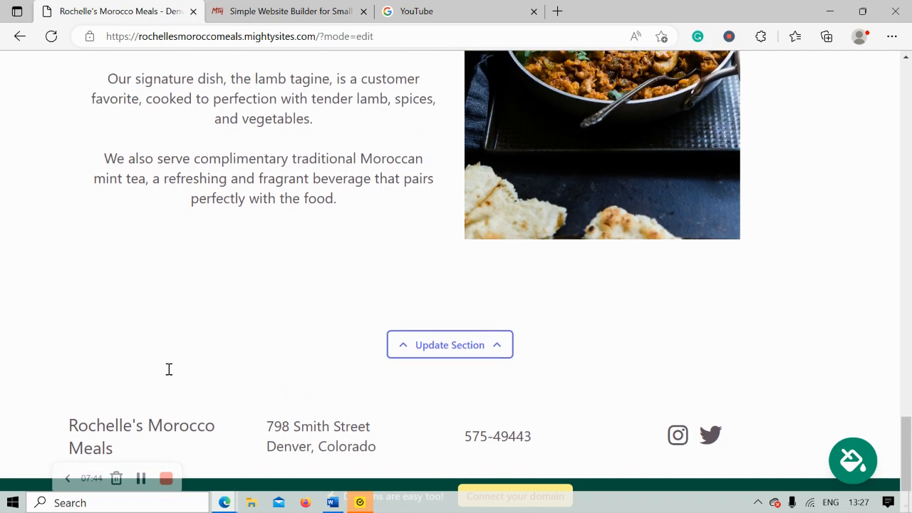
scroll(169, 373, "up", 5)
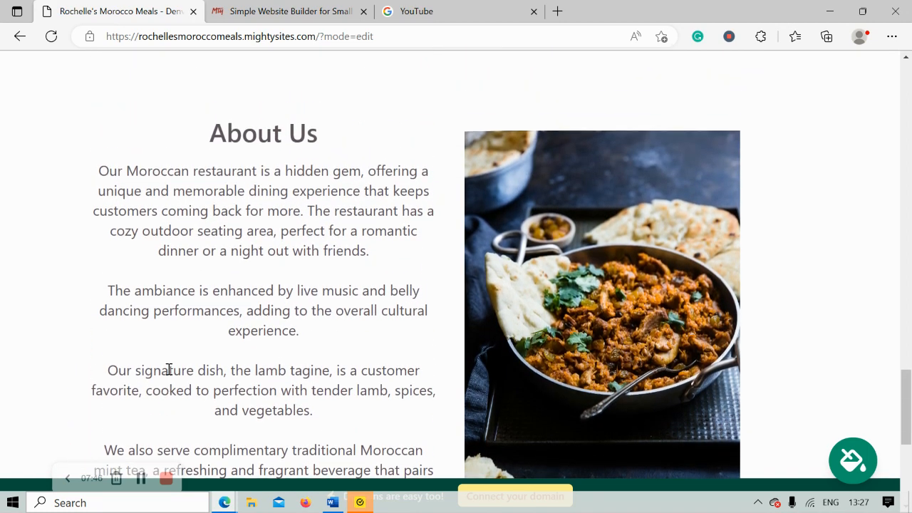
scroll(171, 375, "up", 4)
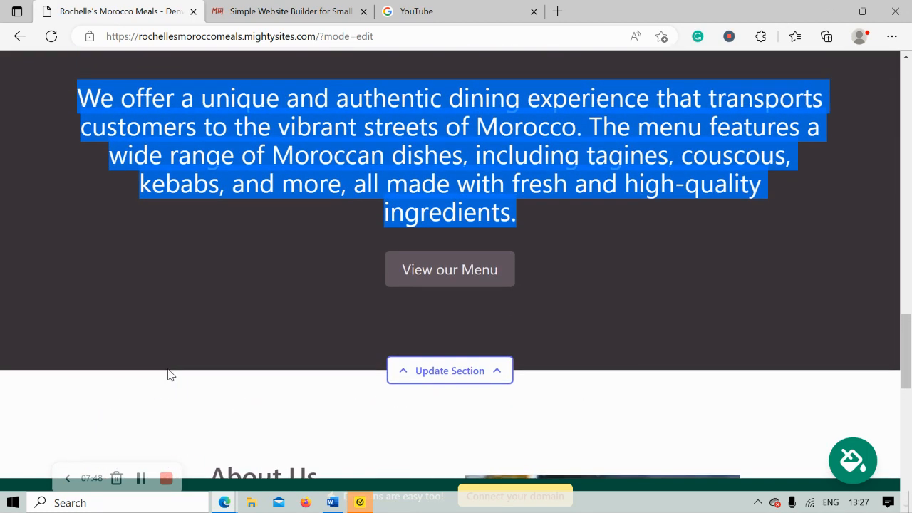
left_click(228, 370)
scroll(228, 371, "up", 2)
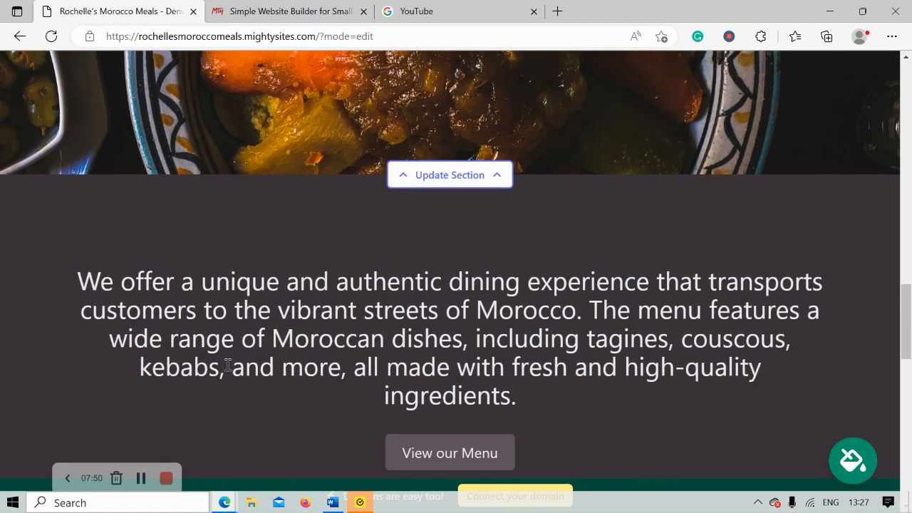
scroll(228, 365, "up", 8)
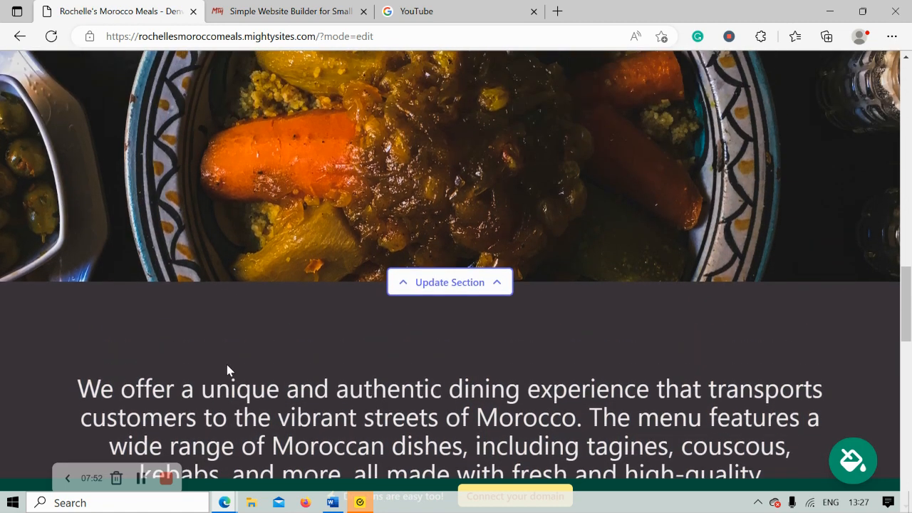
scroll(227, 370, "up", 5)
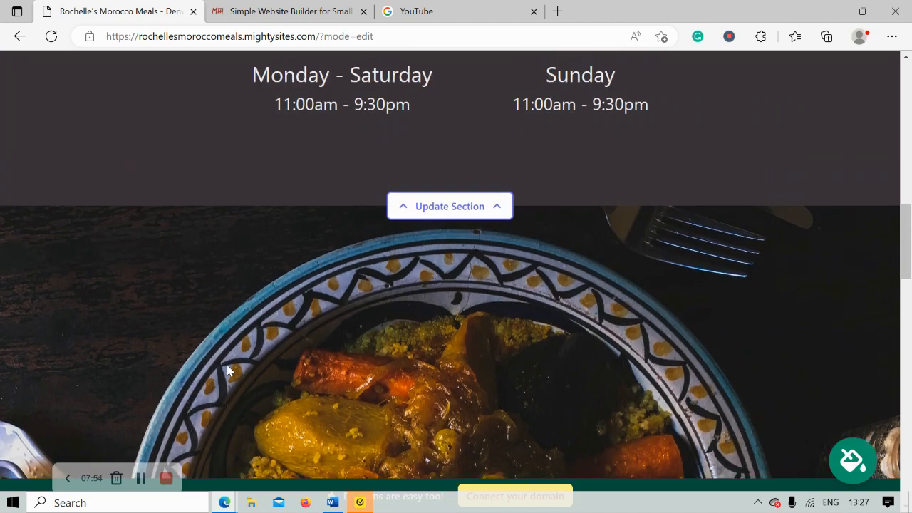
scroll(226, 370, "up", 4)
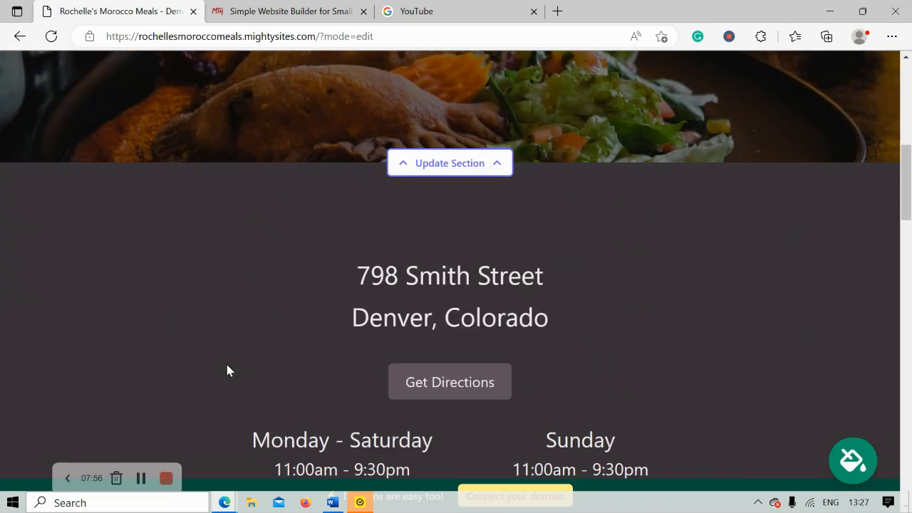
scroll(227, 369, "up", 2)
scroll(226, 370, "up", 4)
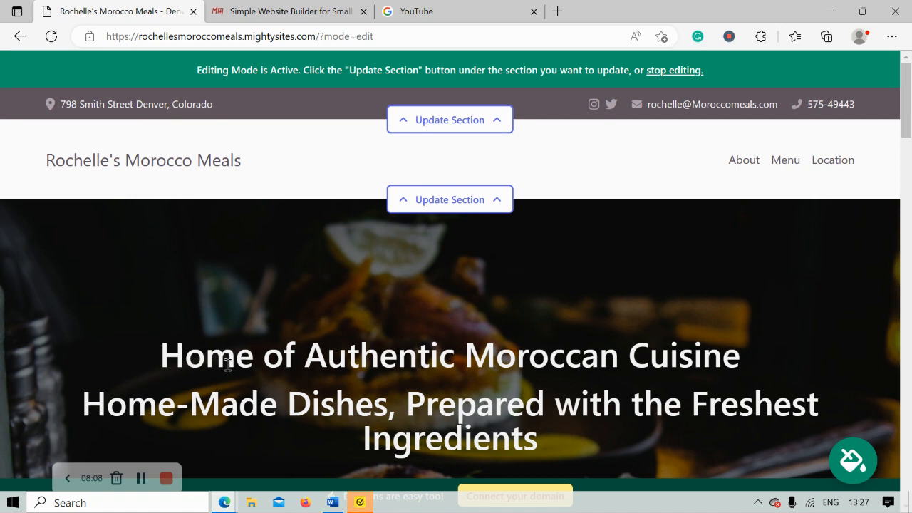
scroll(227, 364, "down", 3)
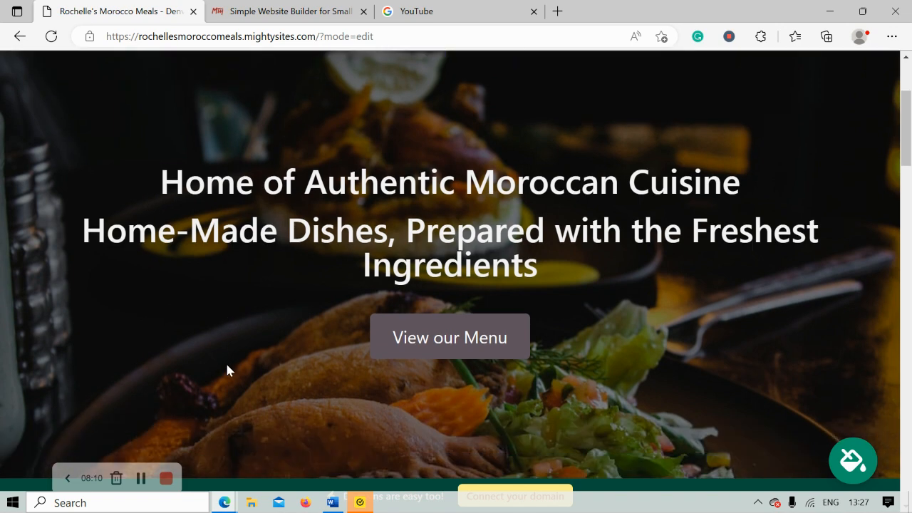
scroll(227, 369, "down", 5)
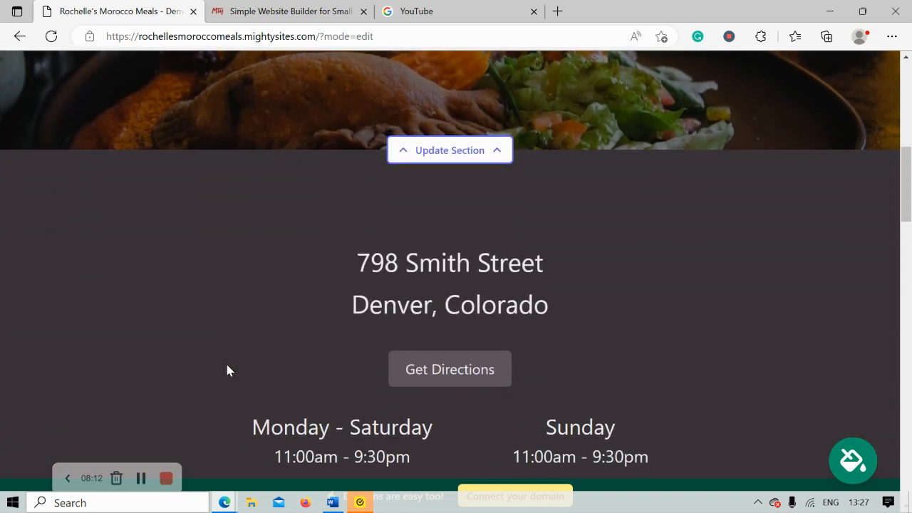
scroll(228, 369, "down", 5)
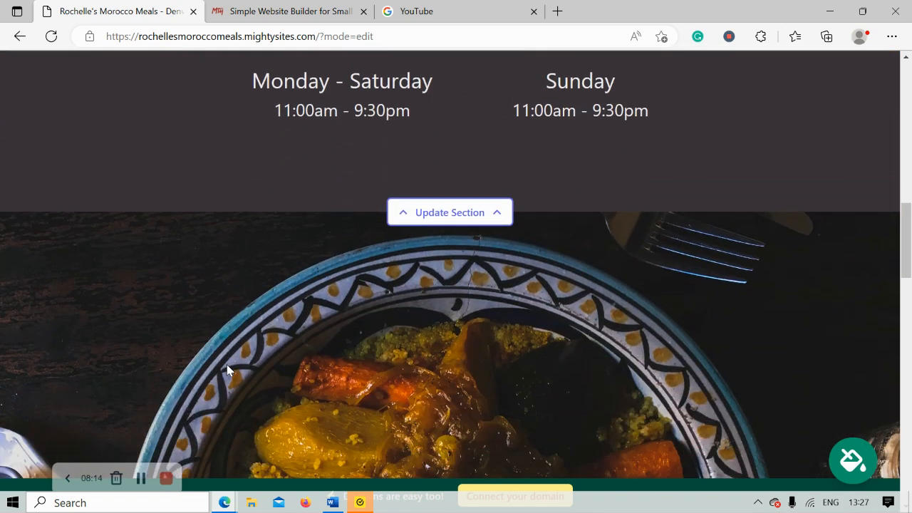
scroll(227, 369, "down", 3)
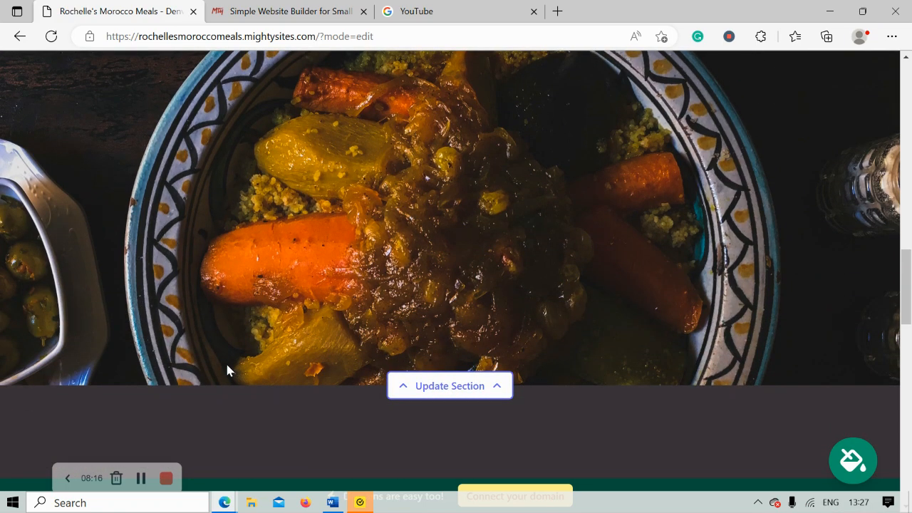
scroll(227, 369, "down", 5)
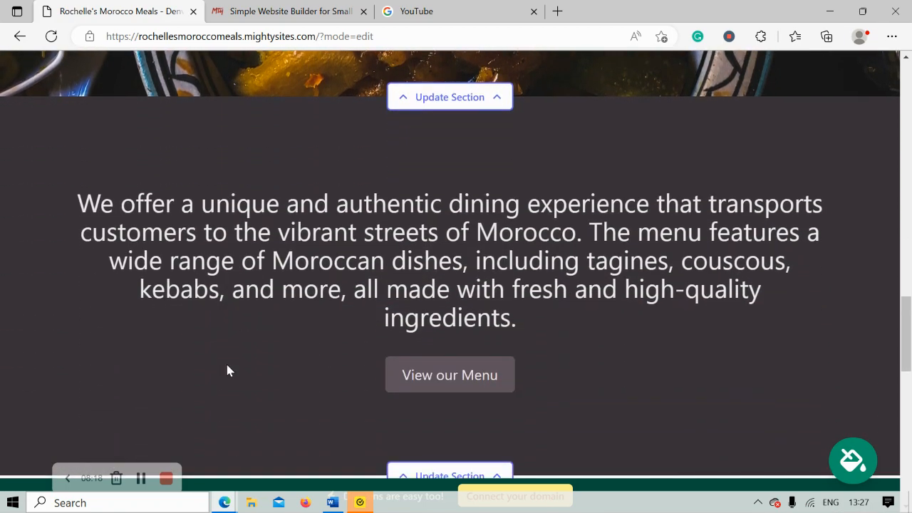
scroll(227, 371, "down", 1)
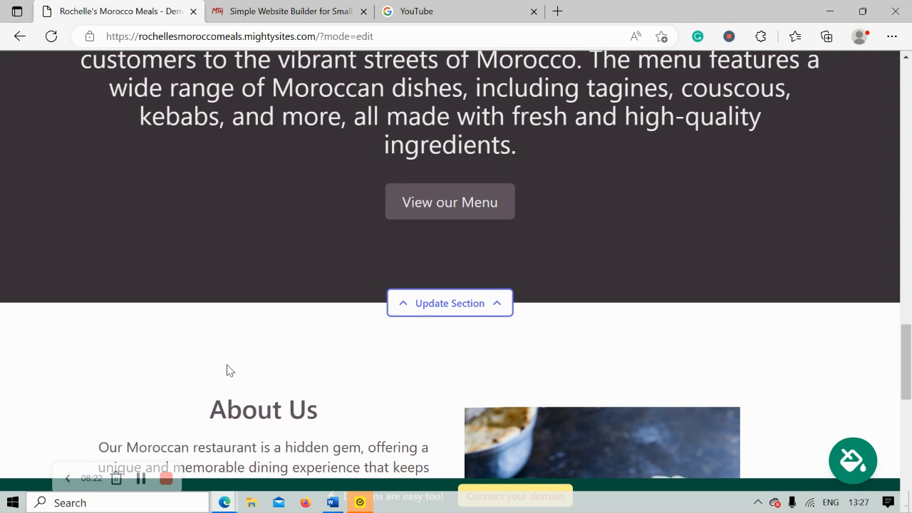
scroll(226, 371, "down", 4)
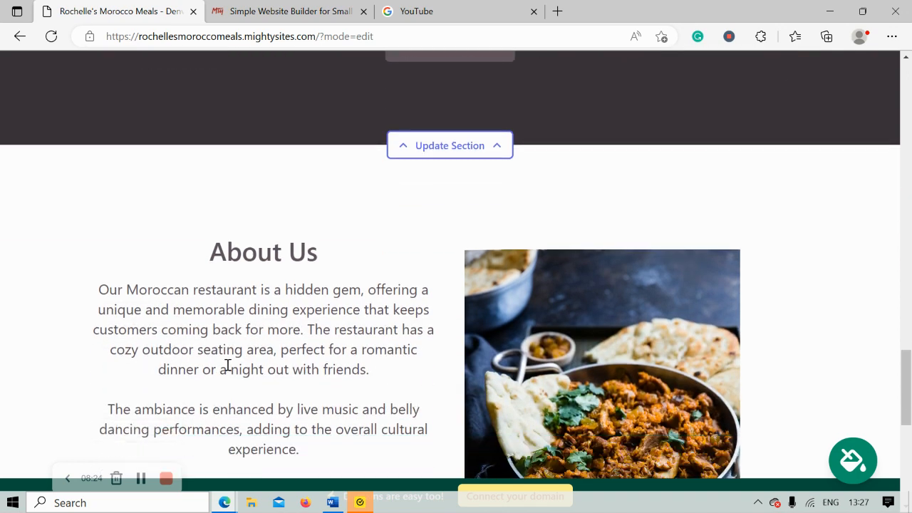
scroll(227, 365, "down", 1)
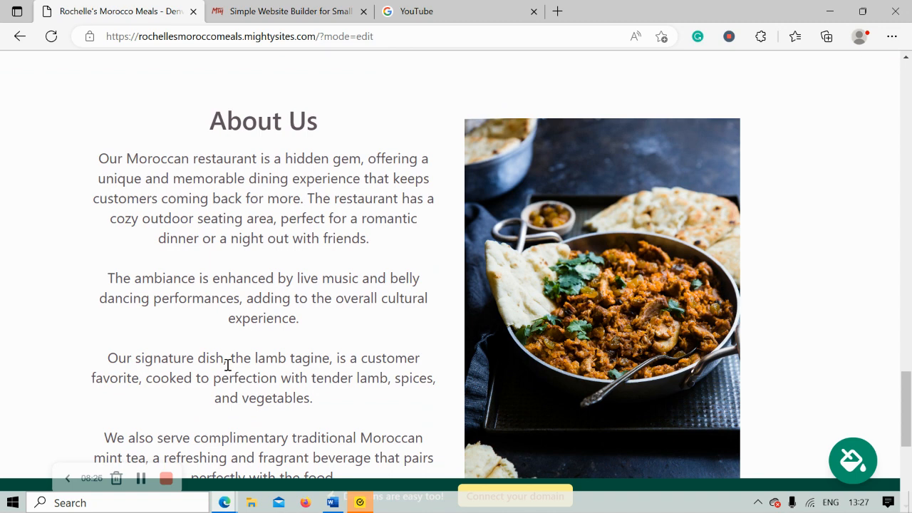
Open the Connect a Domain page, then go to the top of the Mighty Sites homepage tab.
left_click(520, 492)
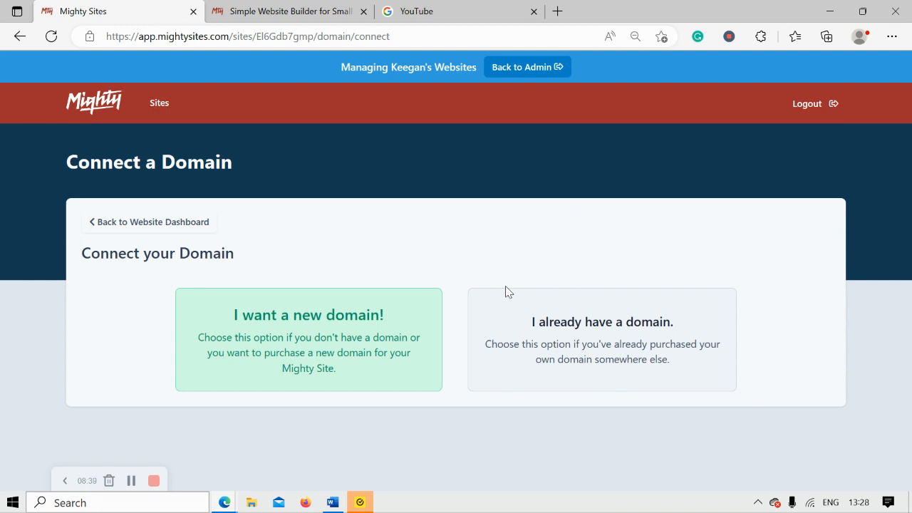
left_click(242, 7)
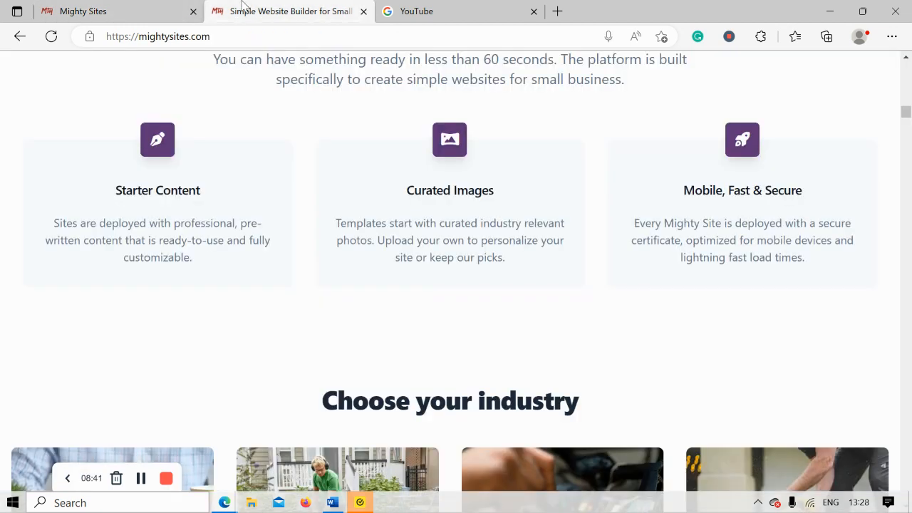
key("Up")
key("Up")
key("Up")
key("Up")
key("Up")
key("Up")
key("Up")
key("Up")
key("Up")
key("Up")
key("Up")
key("Up")
key("Up")
key("Up")
key("Up")
key("Up")
key("Up")
key("Up")
key("Up")
key("Up")
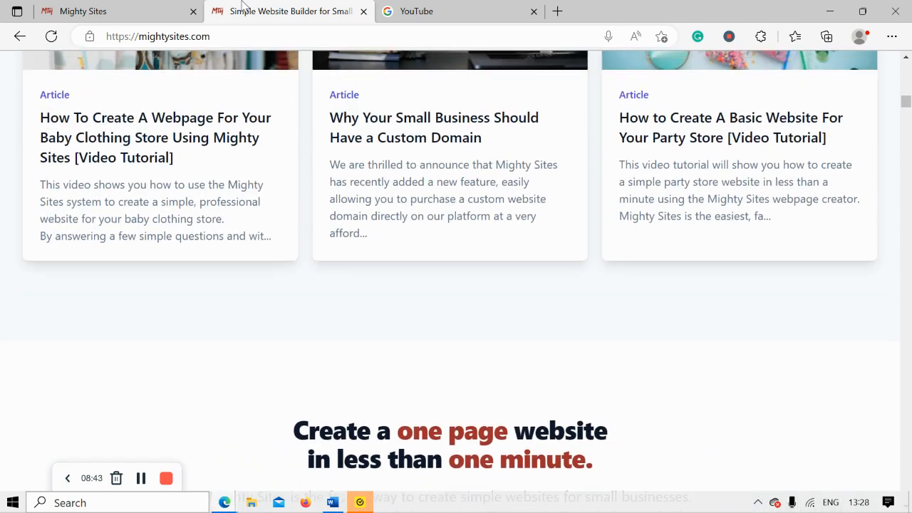
key("Up")
key("Up")
key("Up")
key("Up")
key("Up")
key("Up")
key("Up")
key("Up")
key("Up")
key("Up")
key("Up")
key("Up")
key("Up")
key("Up")
key("Up")
key("Up")
key("Up")
key("Up")
key("Up")
key("Up")
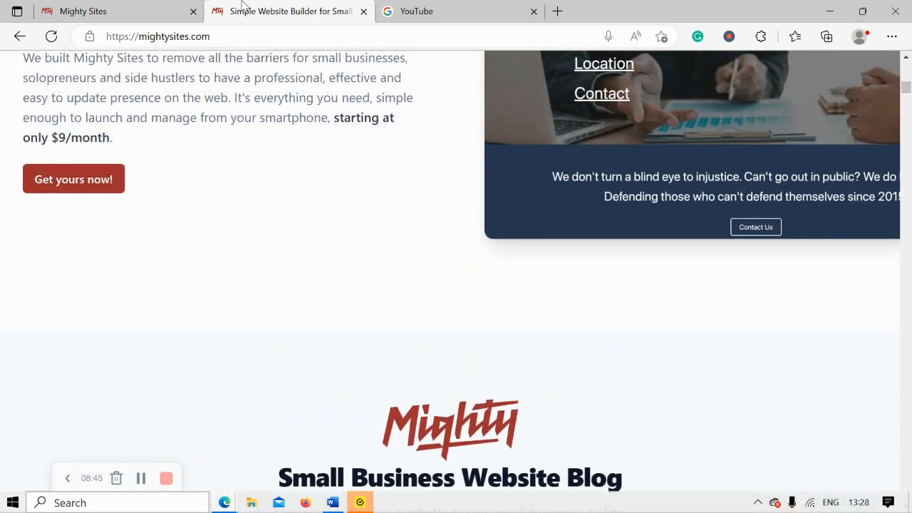
key("Up")
key("Up")
key("Up")
key("Up")
key("Up")
key("Up")
key("Up")
key("Up")
key("Up")
key("Up")
key("Up")
key("Up")
key("Up")
key("Up")
key("Up")
key("Up")
key("Up")
key("Up")
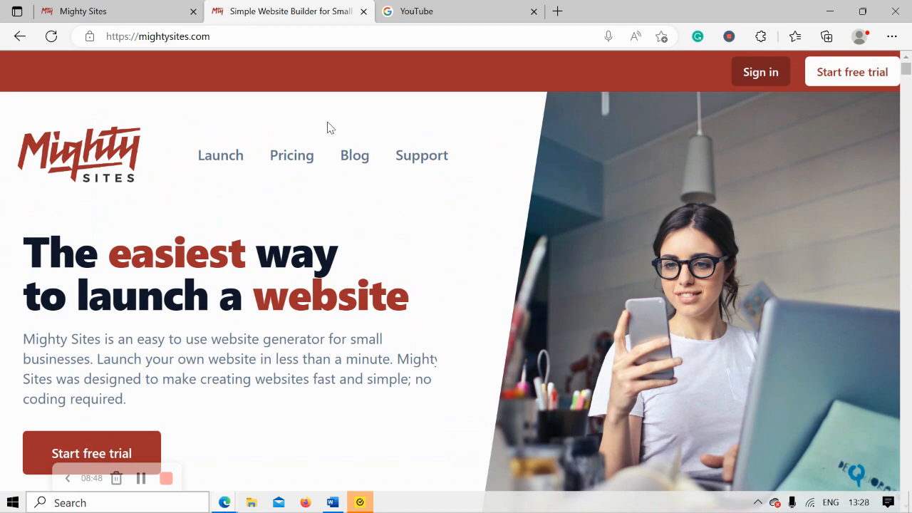
Browse the Mighty Sites blog articles, then return to the Connect a Domain page.
left_click(356, 159)
scroll(422, 290, "down", 4)
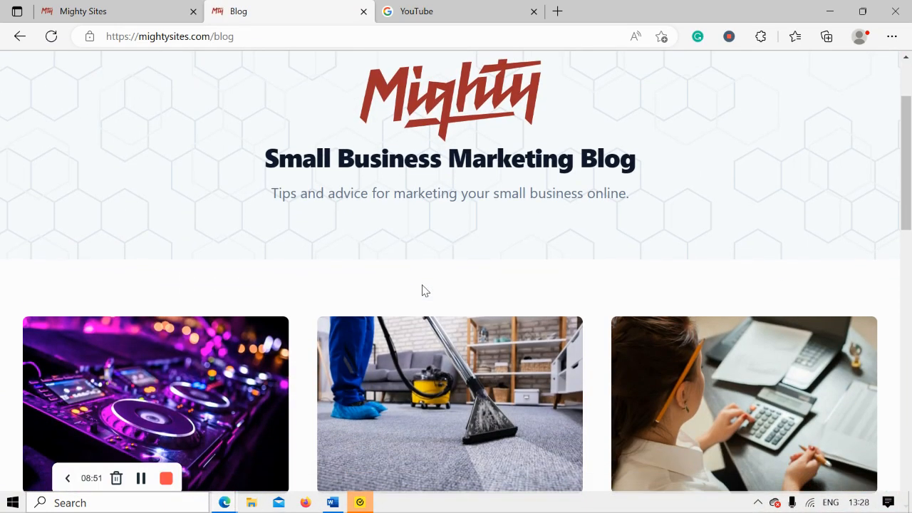
scroll(423, 290, "down", 4)
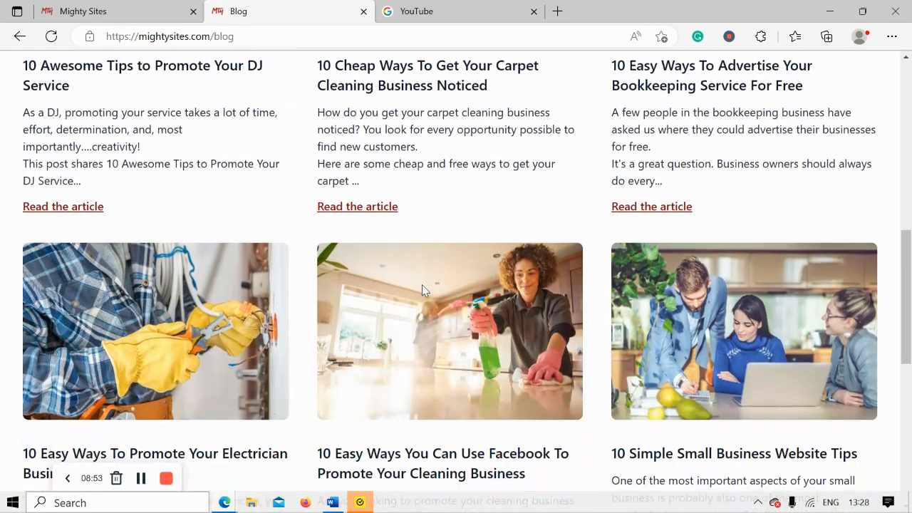
scroll(421, 290, "down", 2)
scroll(422, 288, "down", 2)
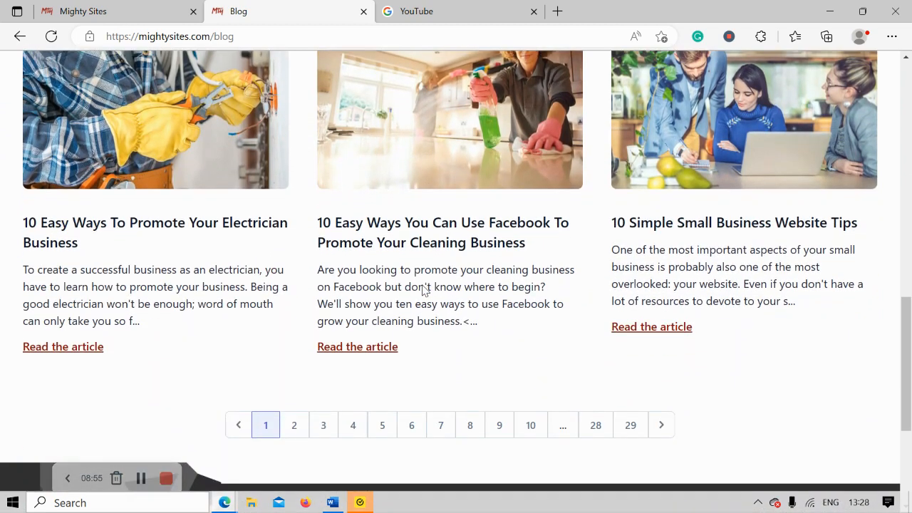
left_click(151, 6)
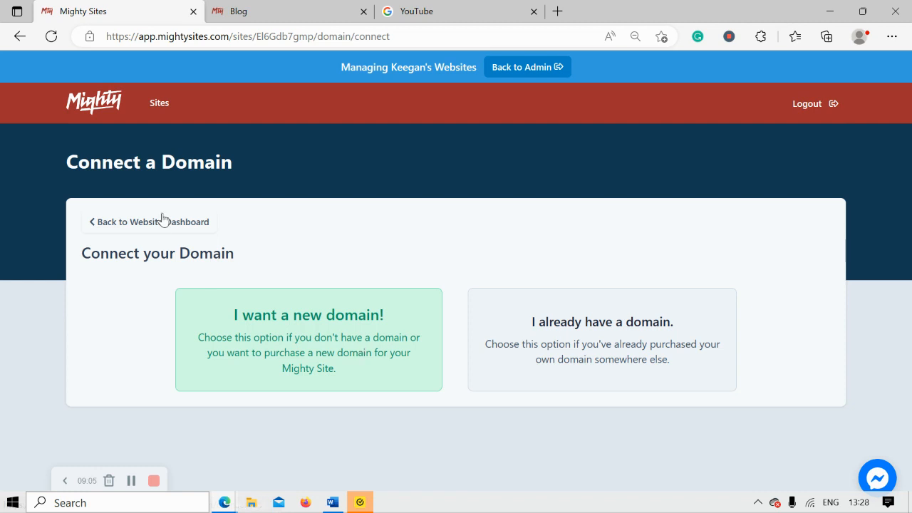
From the website dashboard, open the live mightysites.com restaurant site in a new tab.
left_click(189, 232)
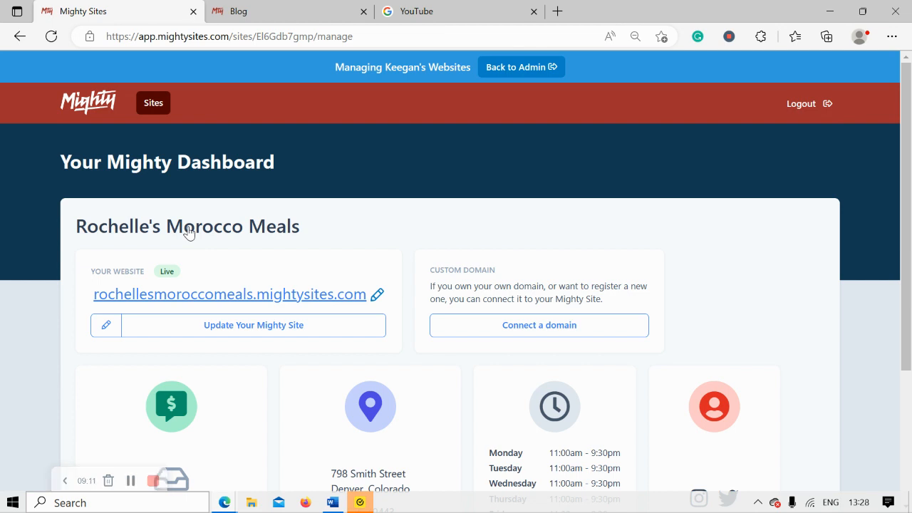
left_click(257, 294)
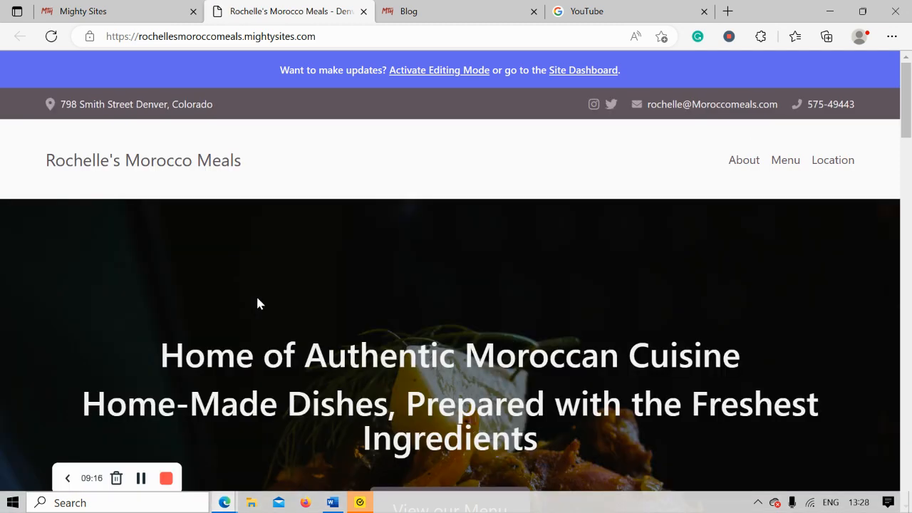
scroll(257, 298, "down", 5)
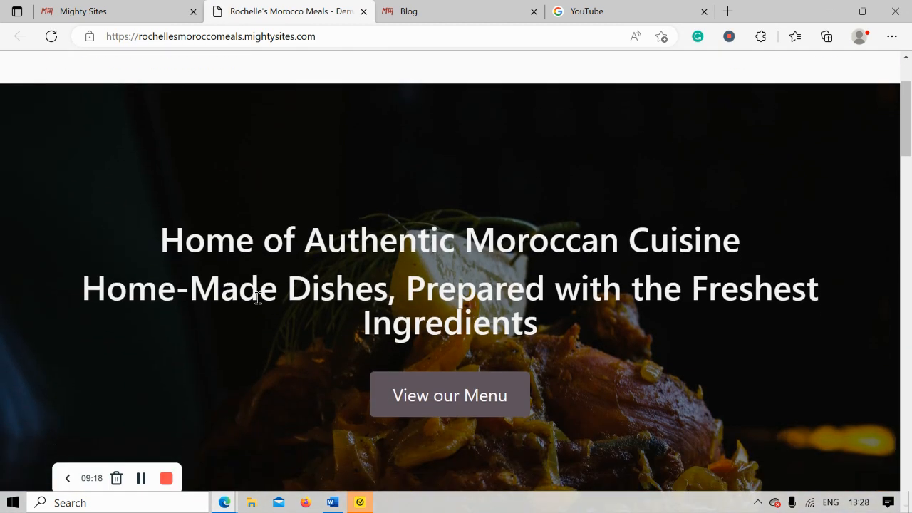
scroll(257, 299, "down", 5)
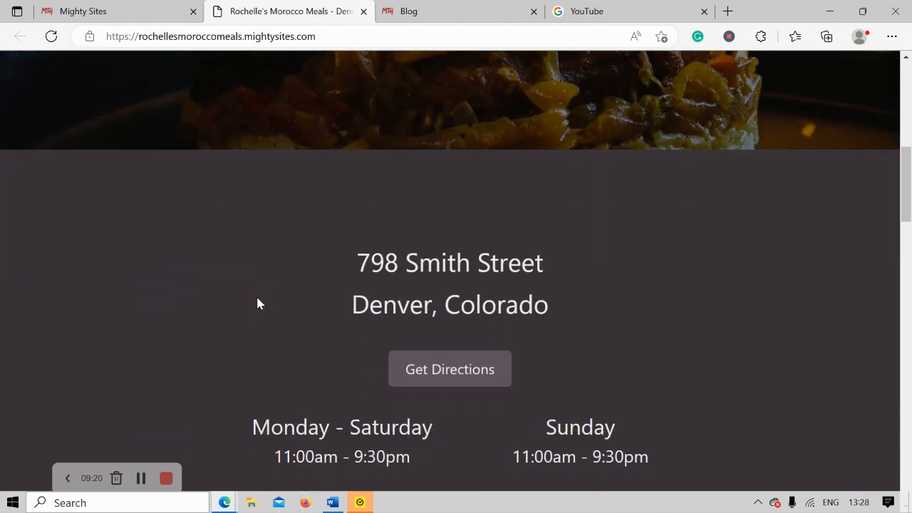
scroll(258, 298, "down", 4)
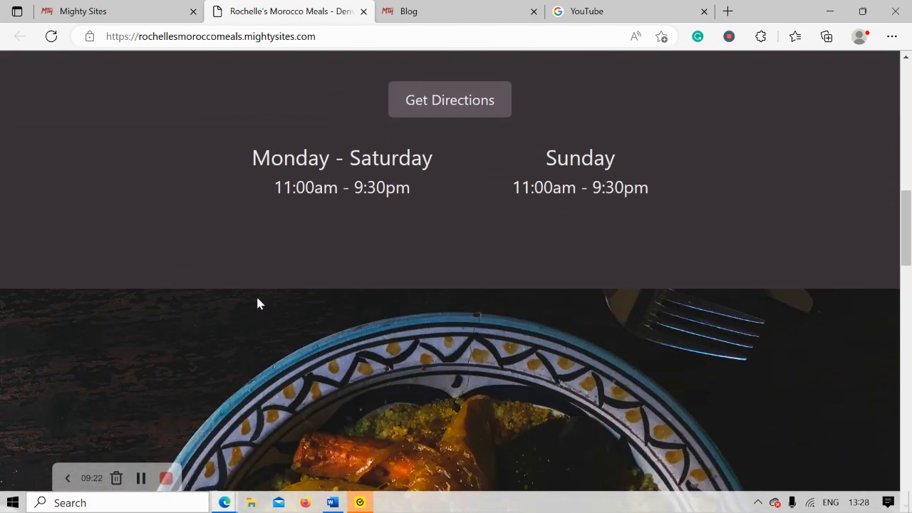
scroll(258, 302, "down", 5)
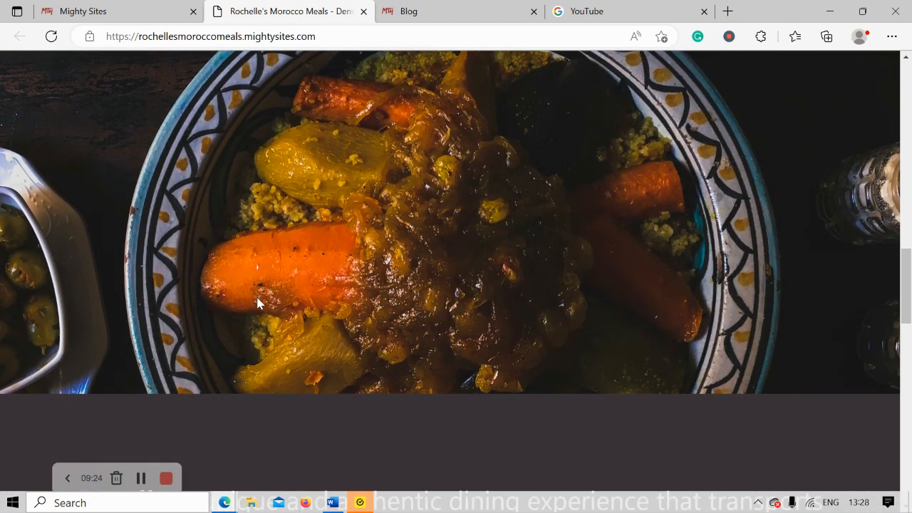
scroll(258, 303, "down", 3)
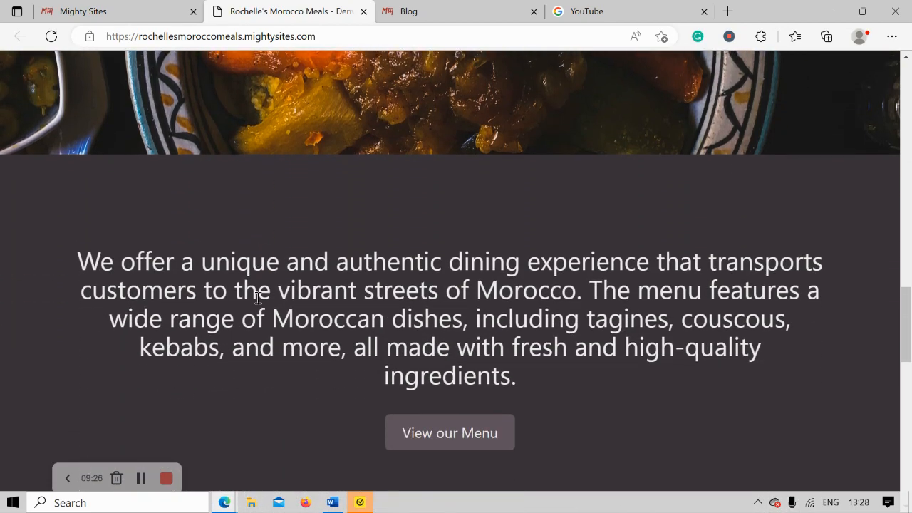